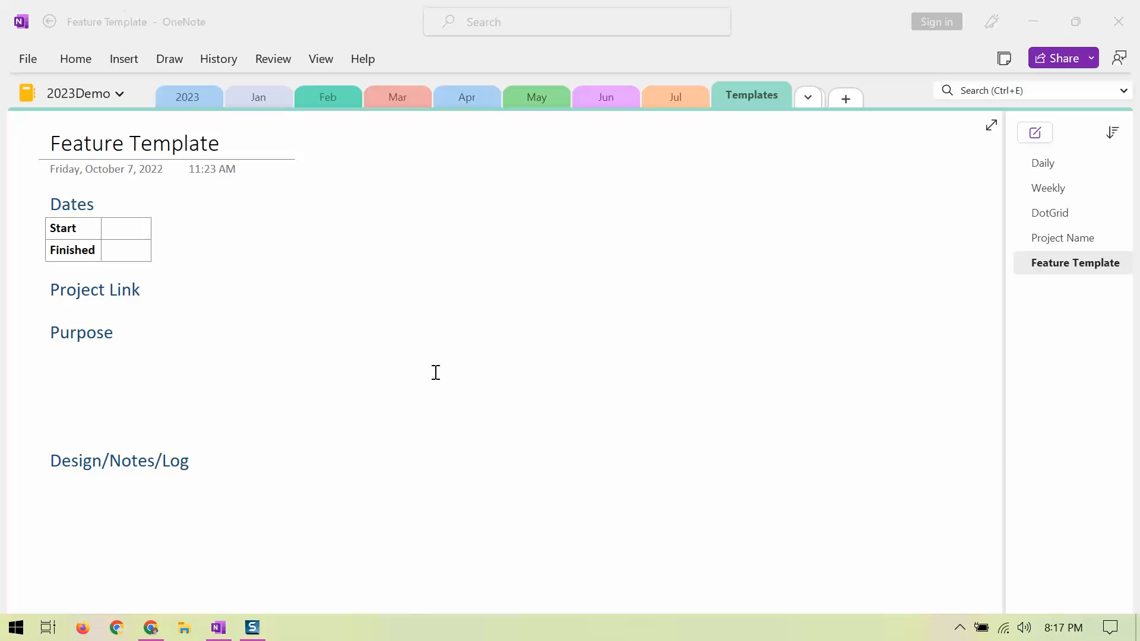
Step: Review the Daily, Weekly, DotGrid, Project Name and Feature Template pages in the Templates section
{"action": "left_click", "coordinate": [1040, 167]}
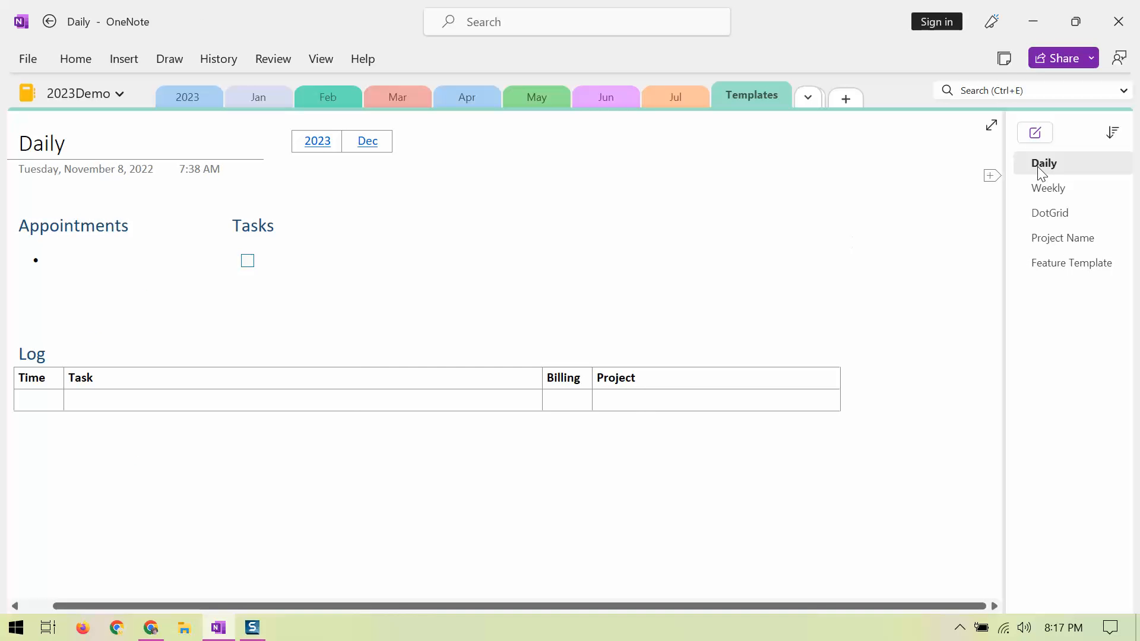
{"action": "left_click", "coordinate": [1041, 191]}
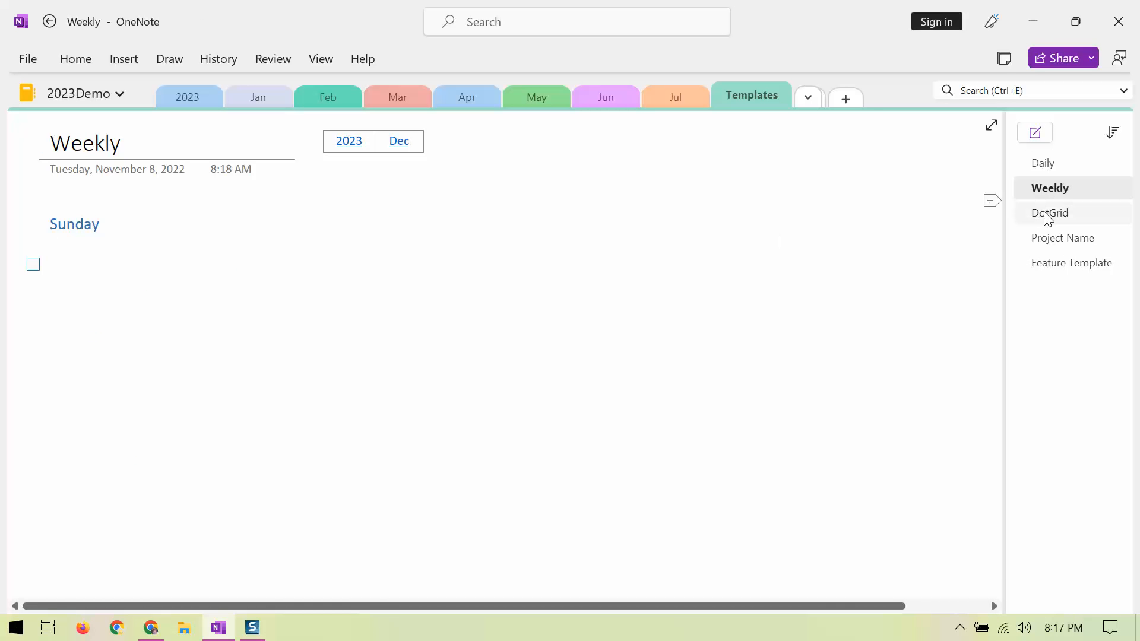
{"action": "left_click", "coordinate": [1047, 216]}
{"action": "left_click", "coordinate": [1057, 242]}
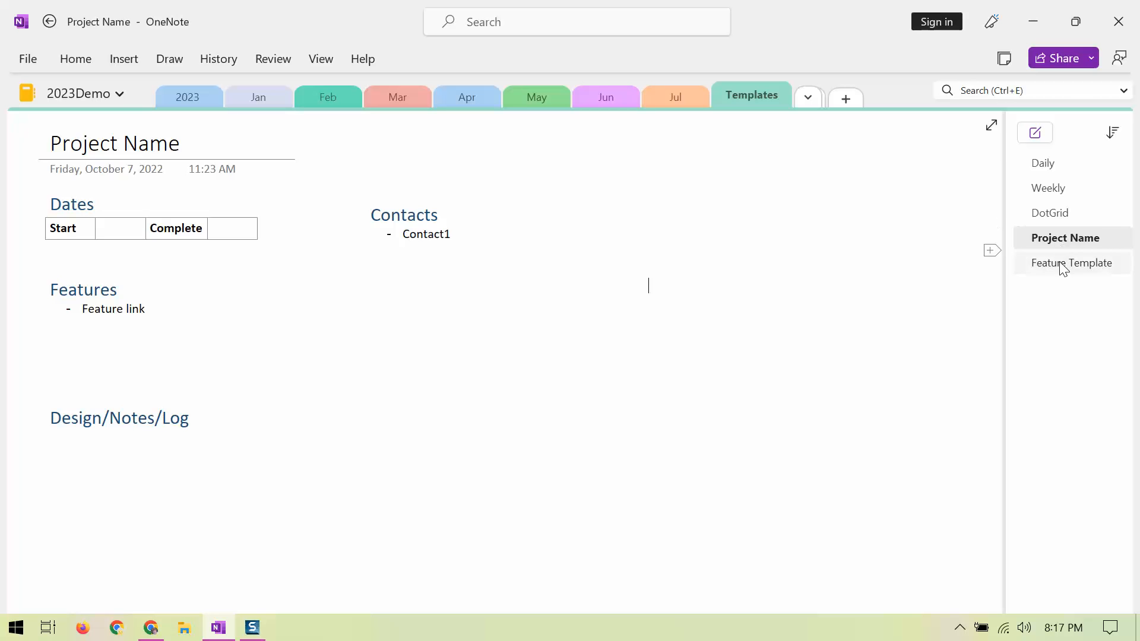
{"action": "left_click", "coordinate": [1061, 265]}
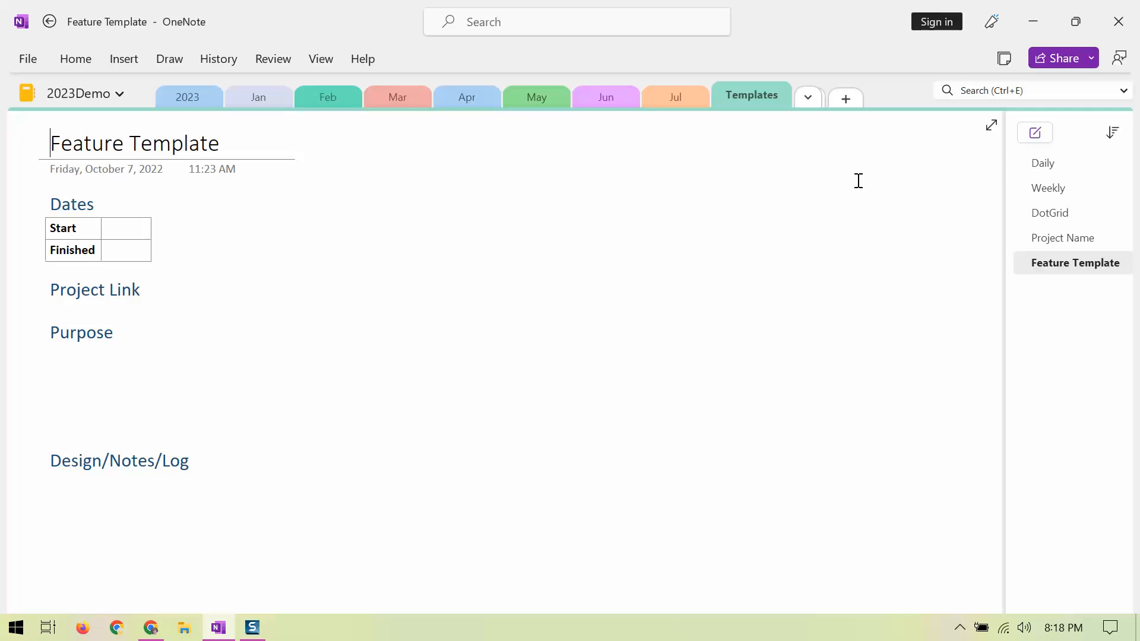
Step: Examine how the Feature Template page's content is divided into separate note containers
{"action": "left_click", "coordinate": [528, 299]}
{"action": "key", "text": "ctrl+a"}
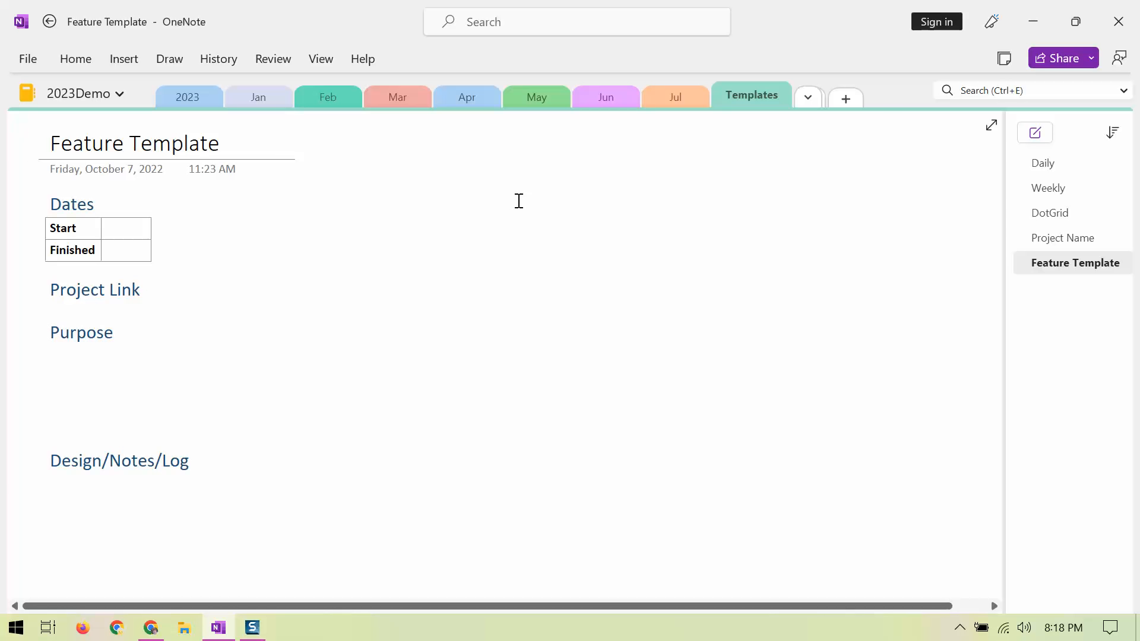
{"action": "key", "text": "ctrl+a"}
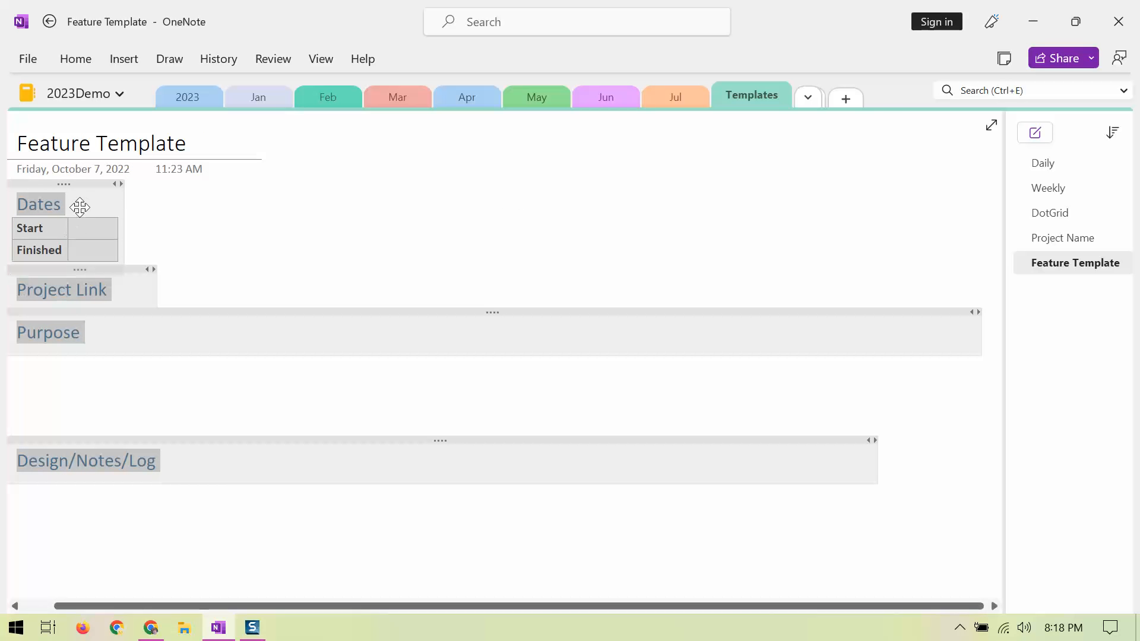
{"action": "left_click", "coordinate": [130, 337]}
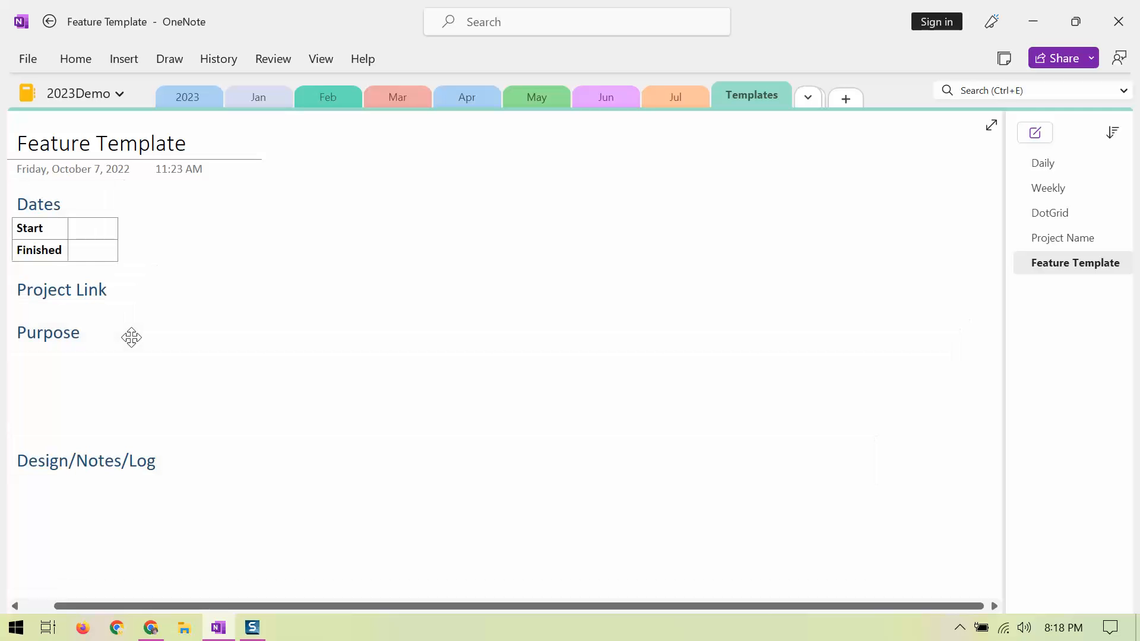
Step: Move the Purpose heading into the Project Link note container, beneath the Project Link heading
{"action": "double_click", "coordinate": [50, 334]}
{"action": "key", "text": "ctrl+c"}
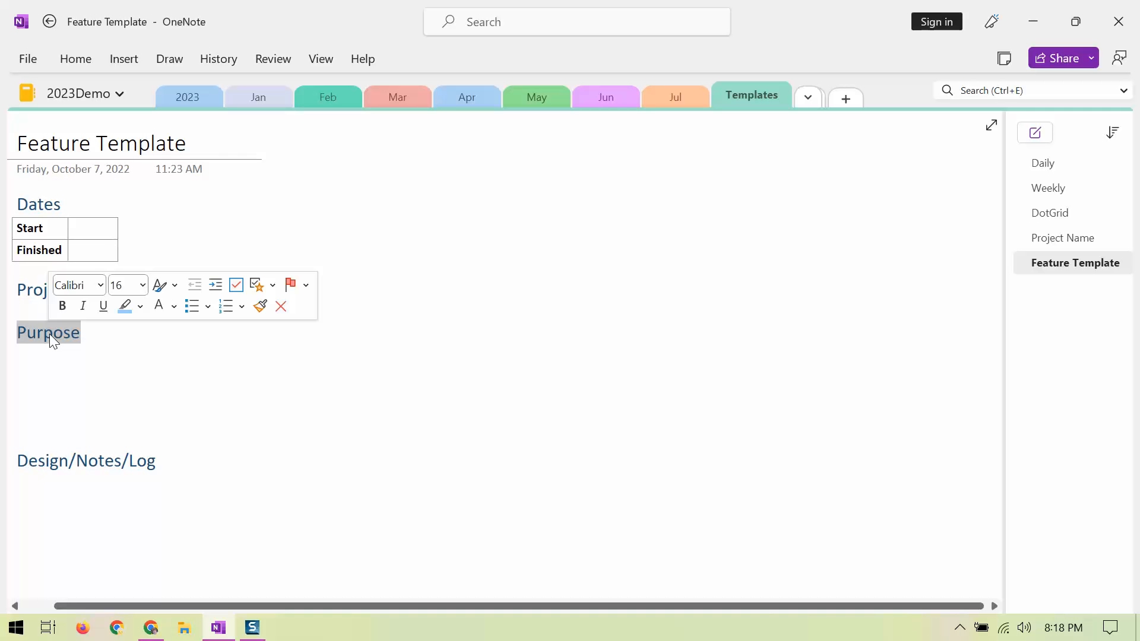
{"action": "key", "text": "Delete"}
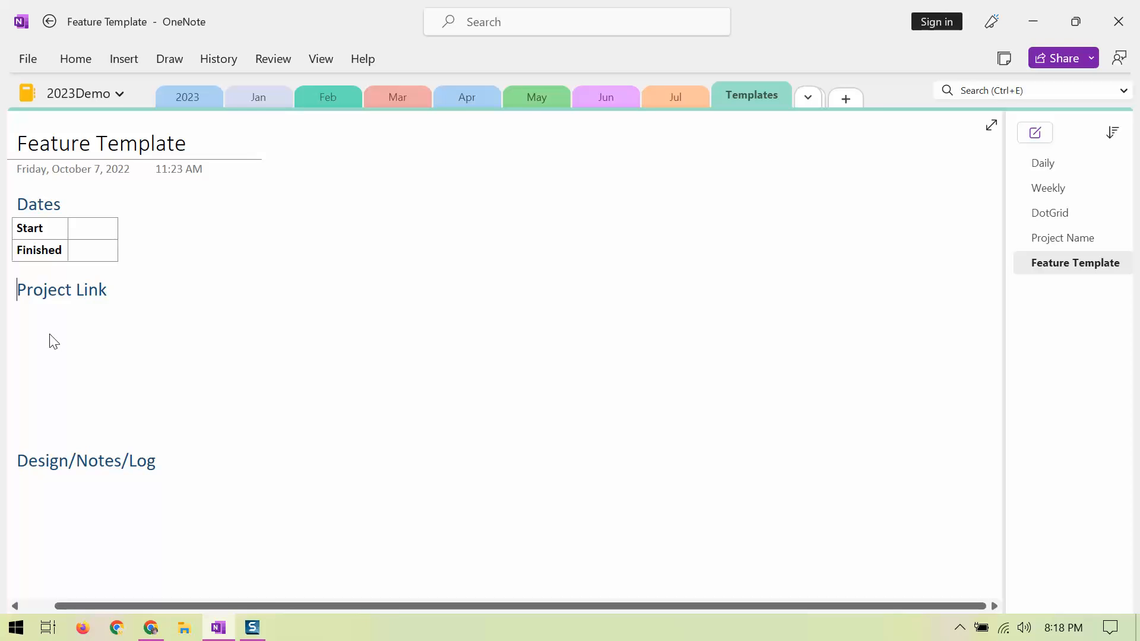
{"action": "key", "text": "Return"}
{"action": "key", "text": "ctrl+v"}
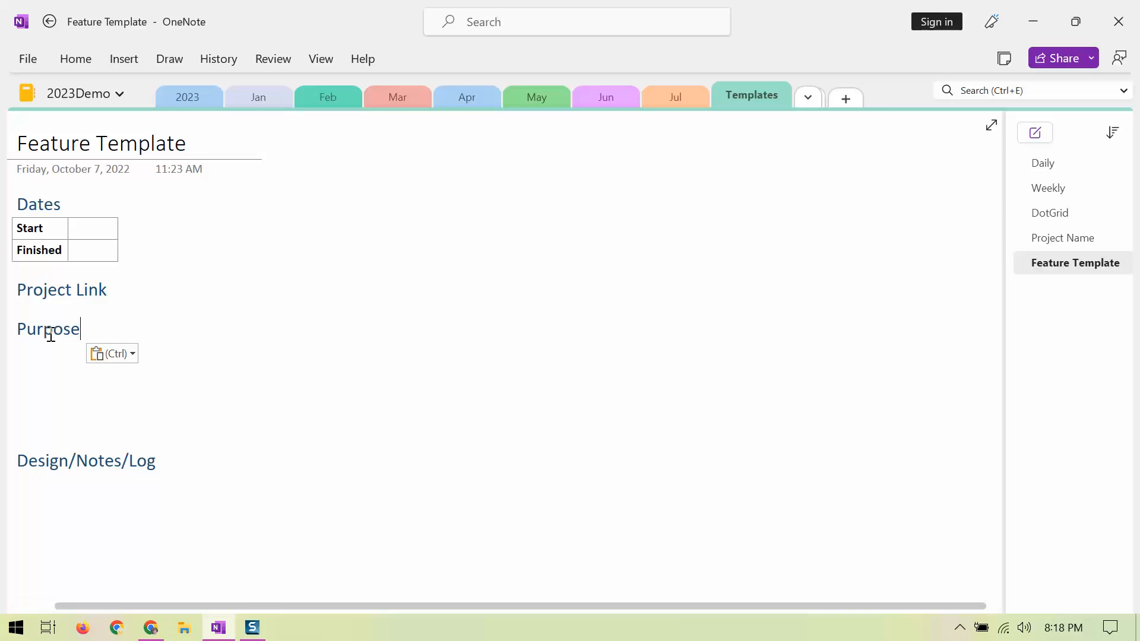
Step: Move the Design/Notes/Log heading into the same note container, below the Purpose heading
{"action": "key", "text": "Return"}
{"action": "left_click_drag", "start_coordinate": [17, 462], "coordinate": [186, 458]}
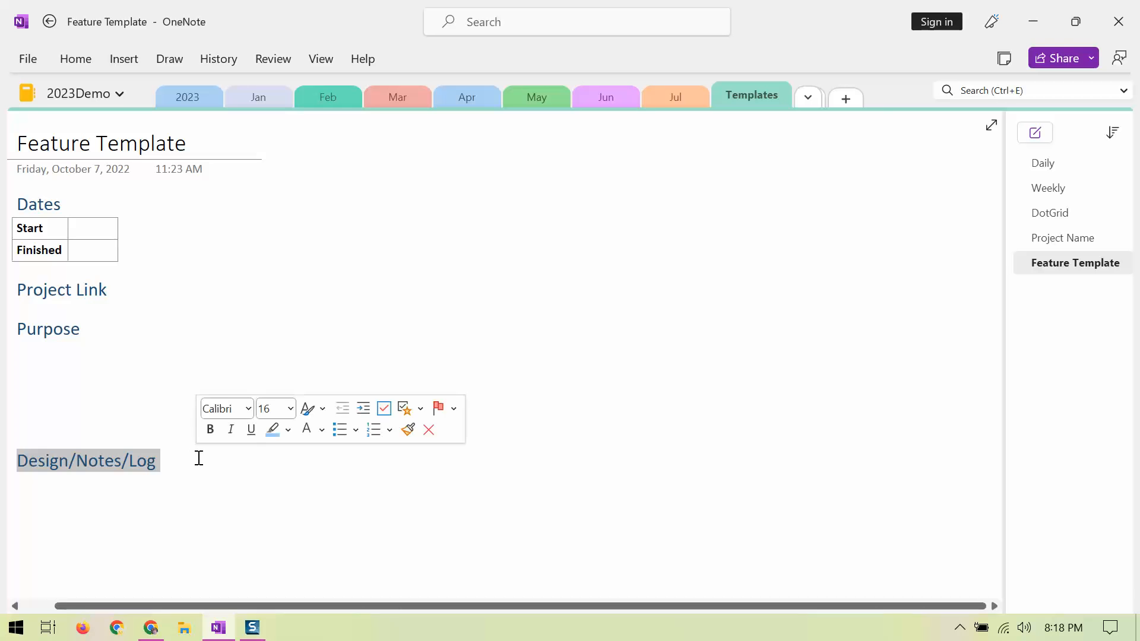
{"action": "key", "text": "ctrl+x"}
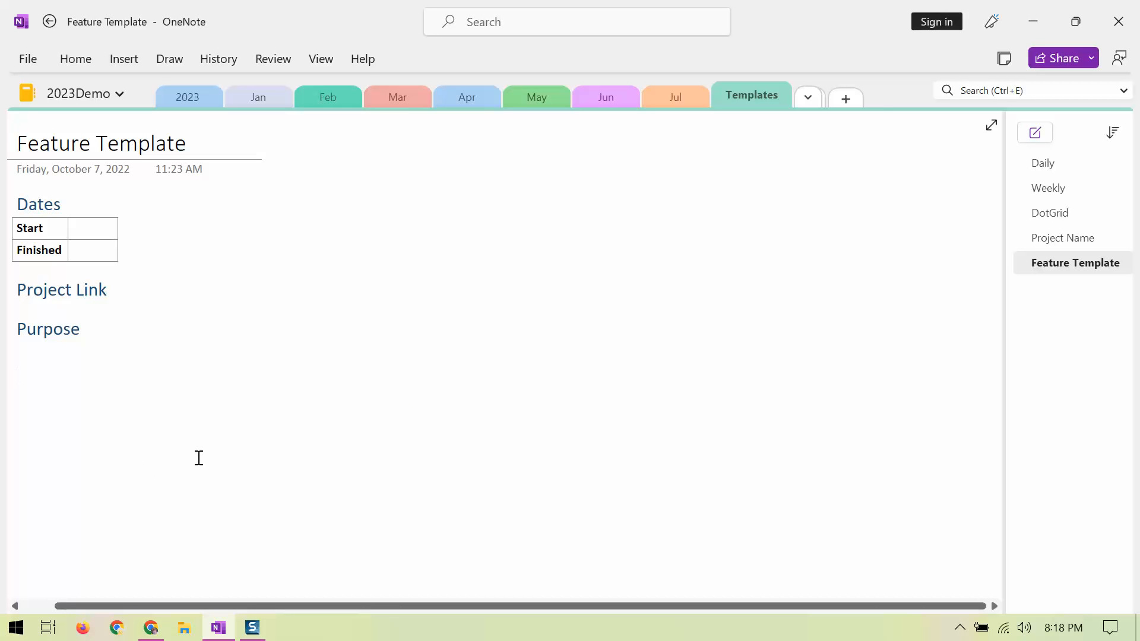
{"action": "key", "text": "ctrl+v"}
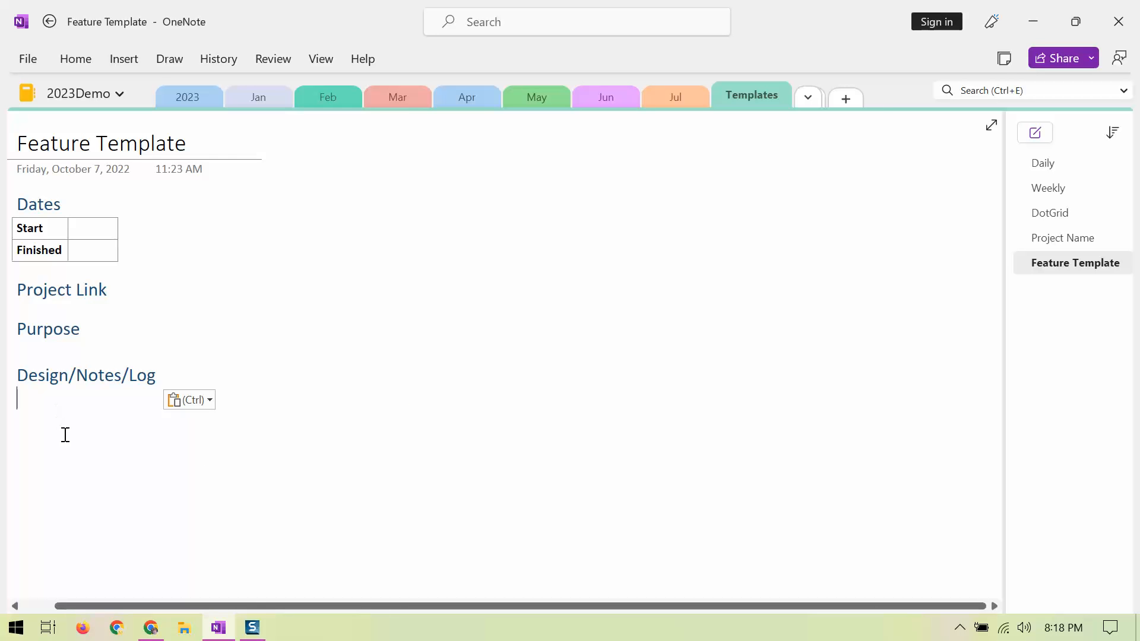
Step: Widen the Dates note container and the empty second column of its Start/Finished table
{"action": "left_click", "coordinate": [69, 496]}
{"action": "key", "text": "ctrl+a"}
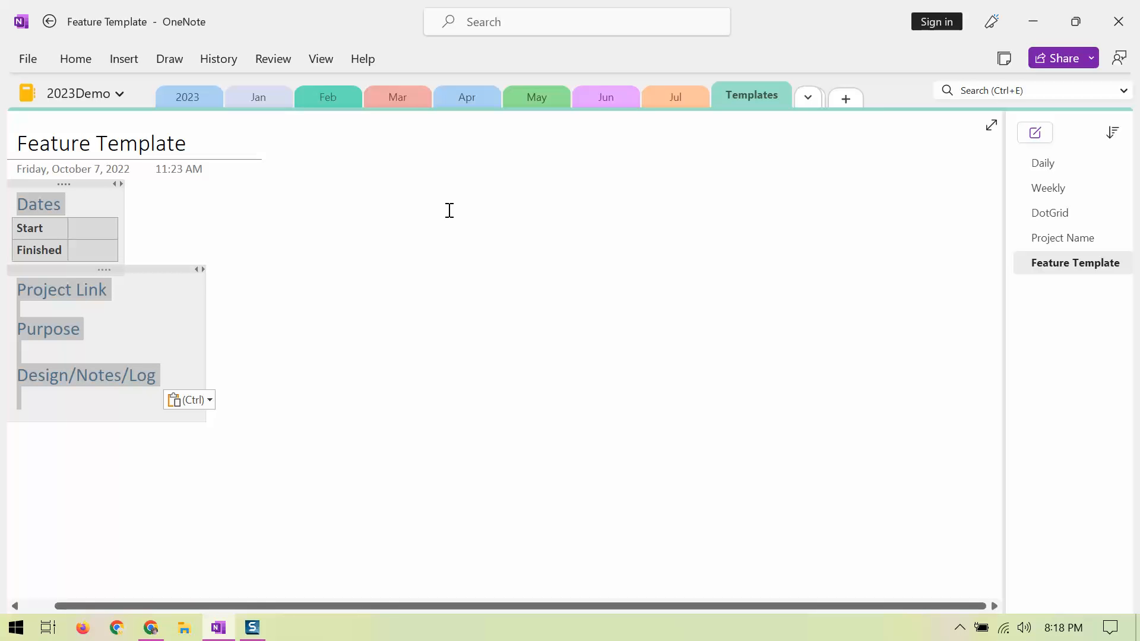
{"action": "left_click_drag", "start_coordinate": [123, 205], "coordinate": [390, 209]}
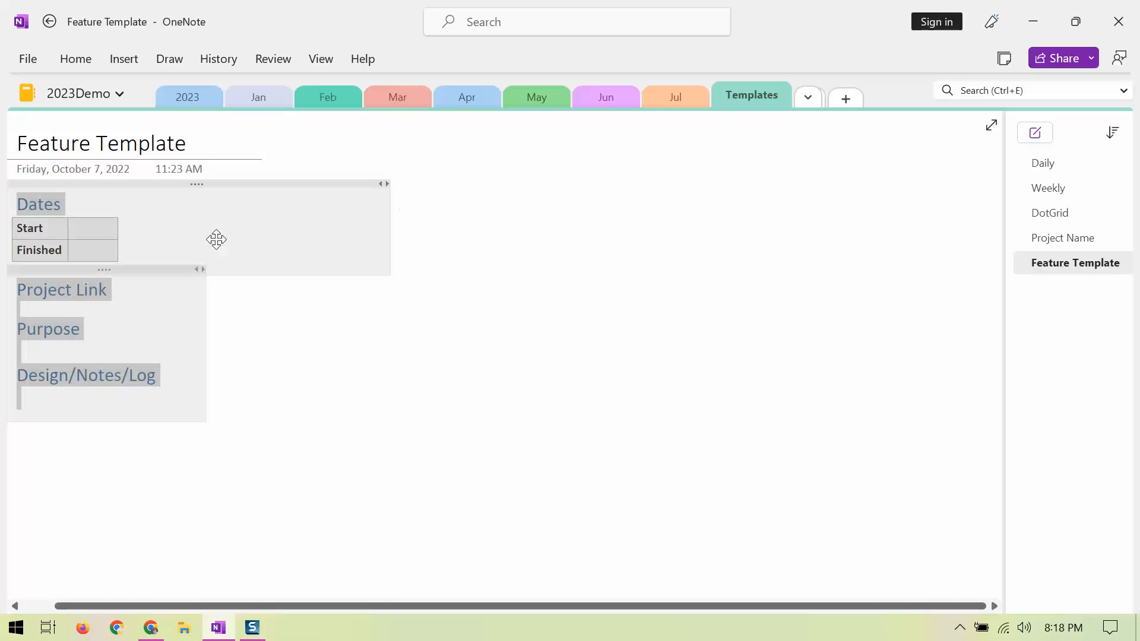
{"action": "left_click", "coordinate": [125, 228]}
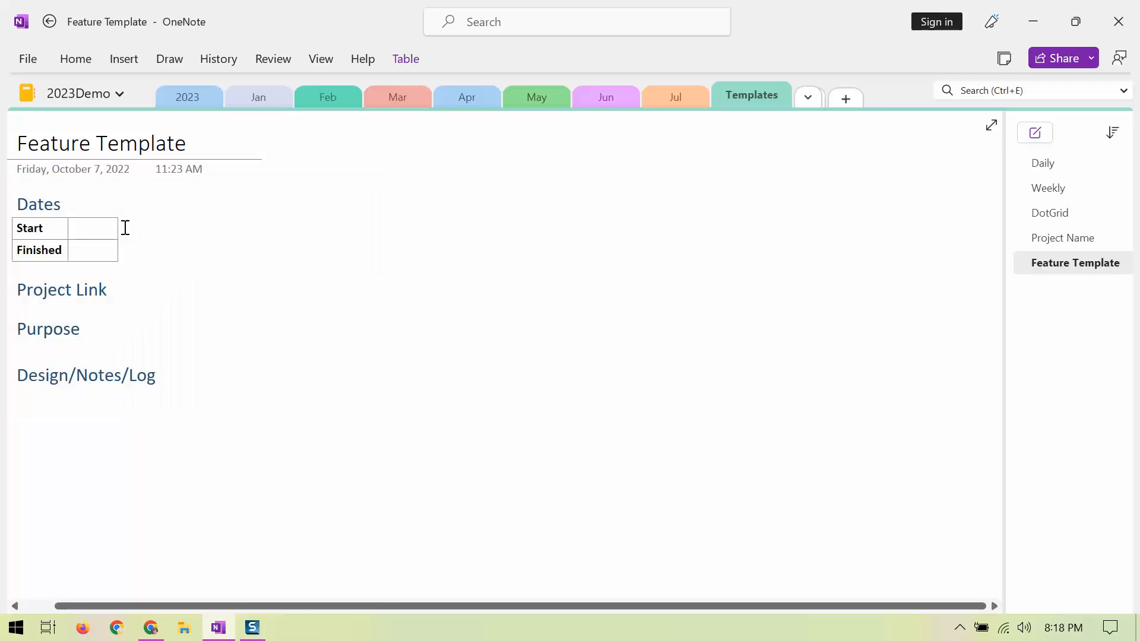
{"action": "left_click_drag", "start_coordinate": [117, 227], "coordinate": [213, 230]}
Step: Show the full set of page templates for the Feature Template page
{"action": "left_click", "coordinate": [126, 62]}
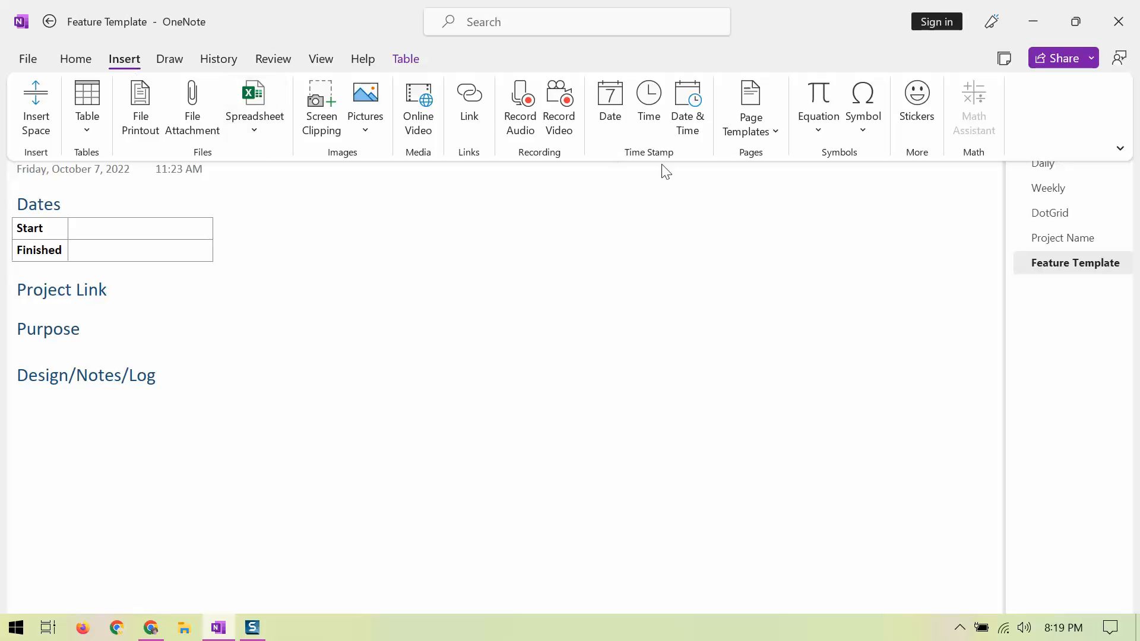
{"action": "left_click", "coordinate": [772, 133]}
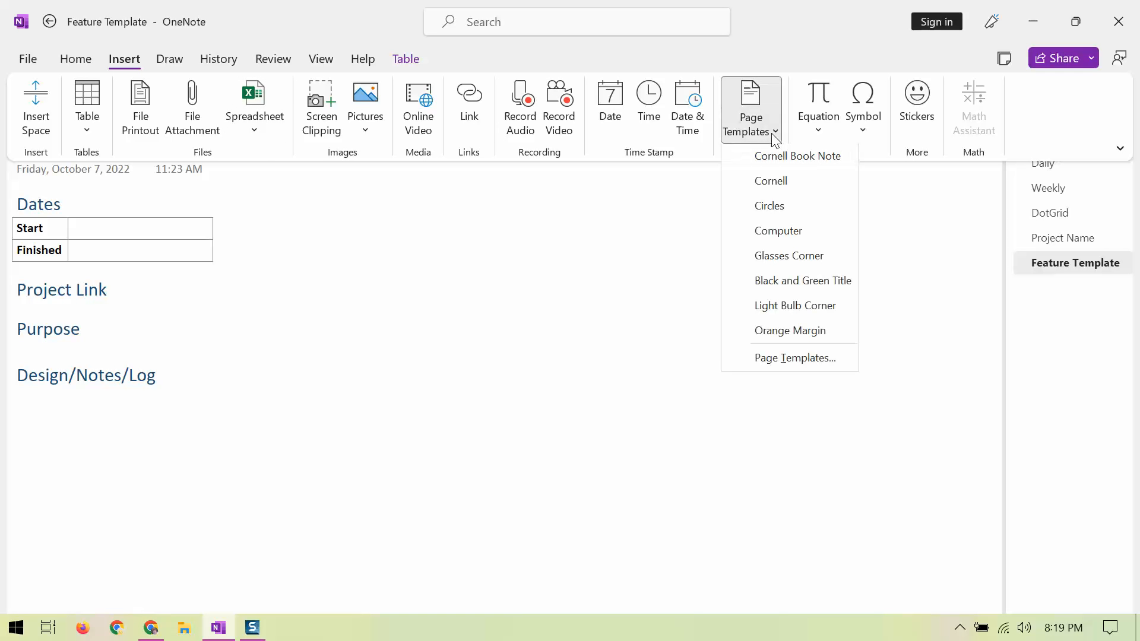
{"action": "left_click", "coordinate": [773, 364]}
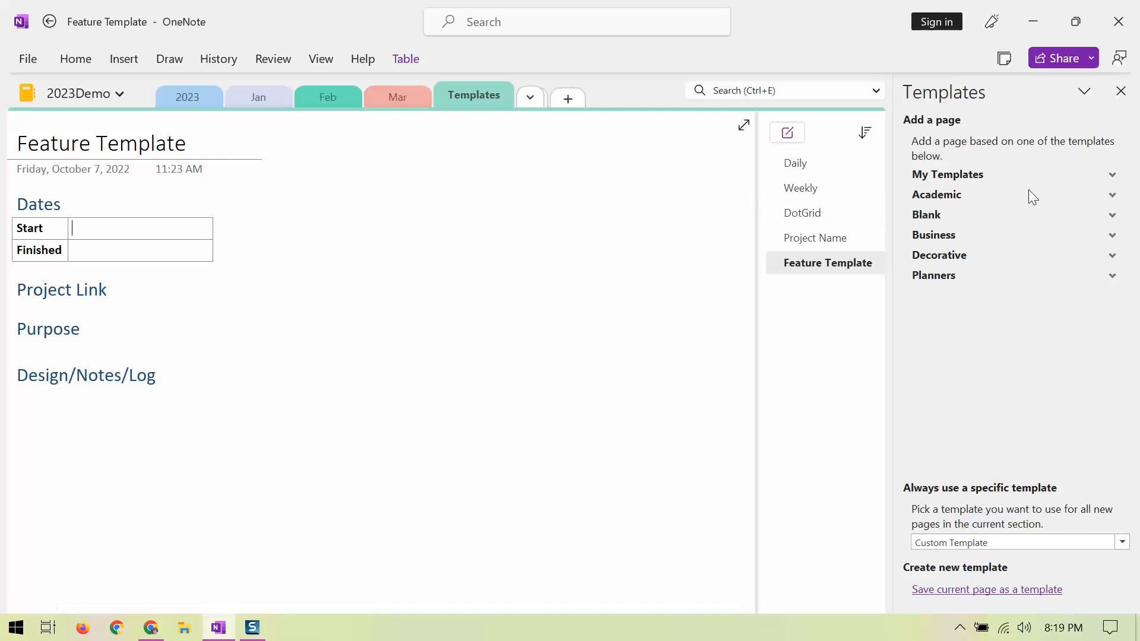
Step: Examine the Academic, Blank, Business, Decorative, Planners and My Templates categories of page templates
{"action": "left_click", "coordinate": [938, 197]}
{"action": "left_click", "coordinate": [932, 321]}
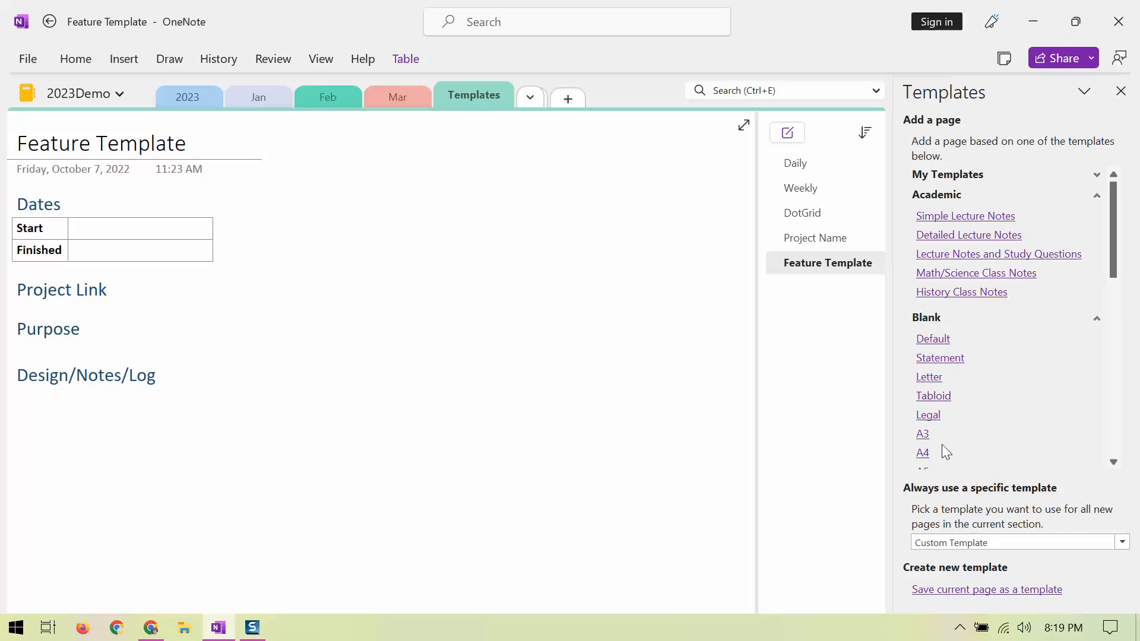
{"action": "left_click", "coordinate": [929, 318]}
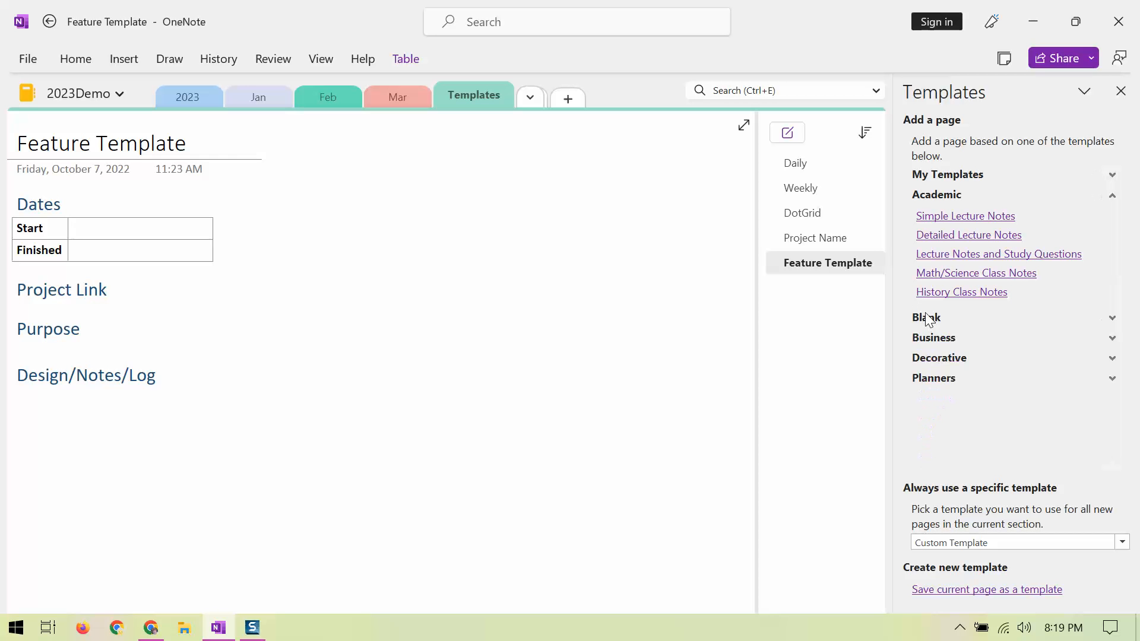
{"action": "left_click", "coordinate": [932, 340]}
{"action": "left_click", "coordinate": [931, 340]}
{"action": "left_click", "coordinate": [933, 360]}
{"action": "left_click", "coordinate": [932, 359]}
{"action": "left_click", "coordinate": [928, 383]}
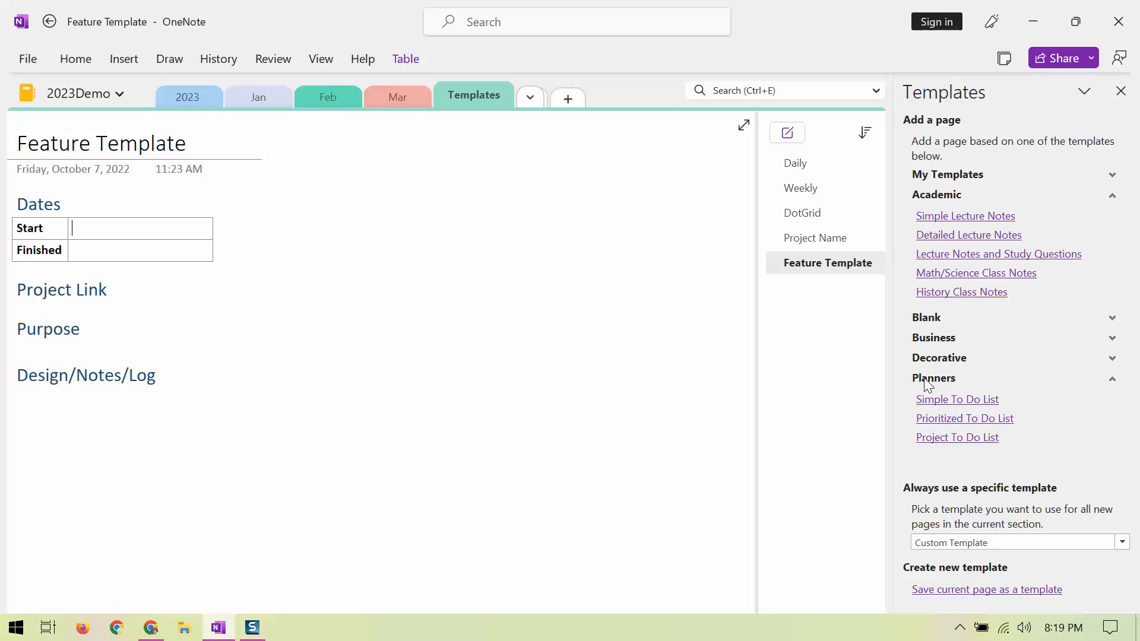
{"action": "left_click", "coordinate": [924, 378]}
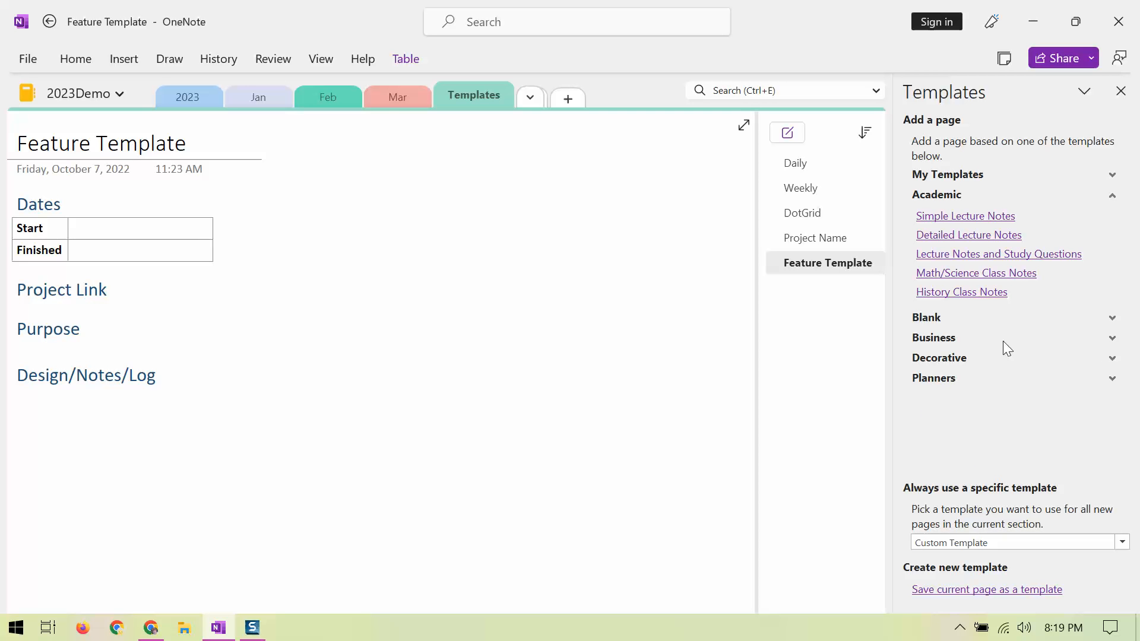
{"action": "left_click", "coordinate": [946, 197]}
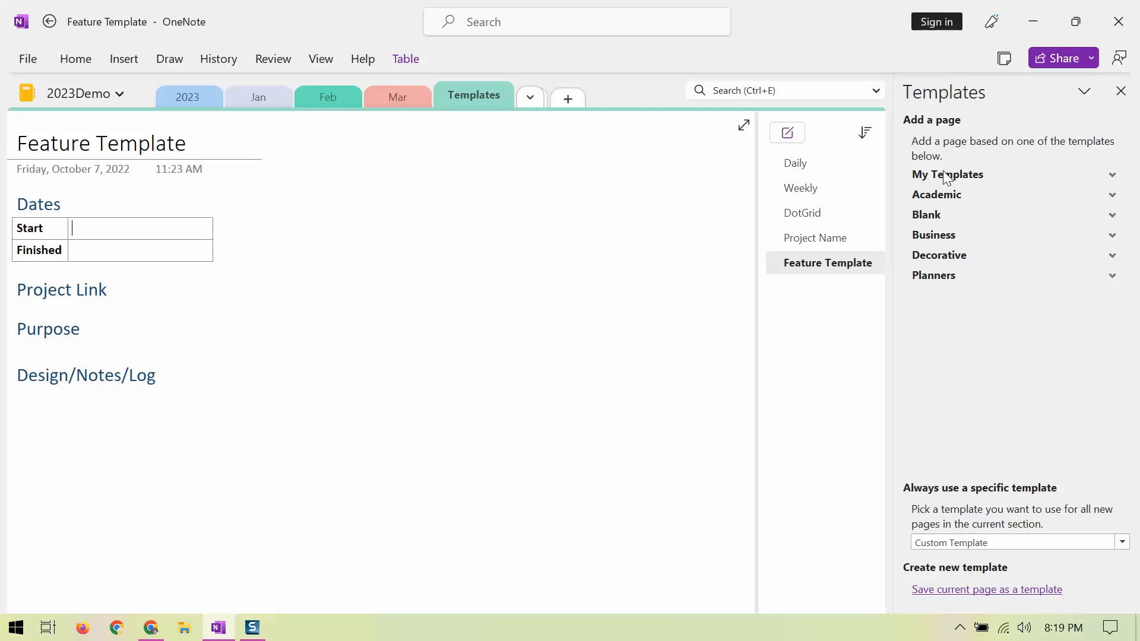
{"action": "left_click", "coordinate": [952, 178]}
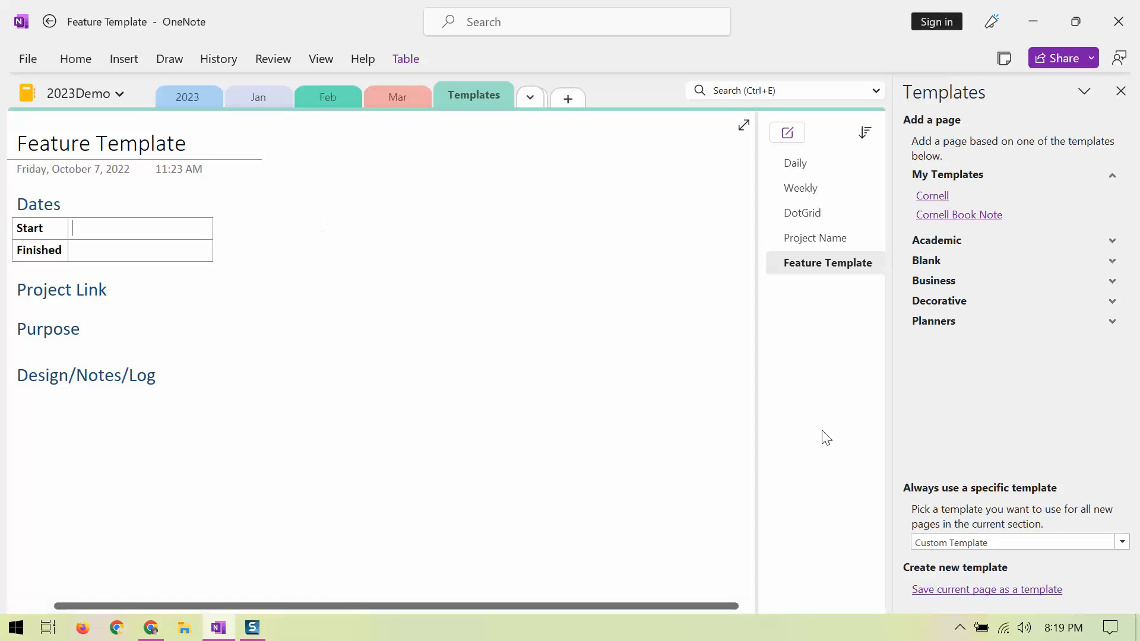
Step: Save the current page as a template named "Feature" and check for it under My Templates
{"action": "left_click", "coordinate": [949, 591]}
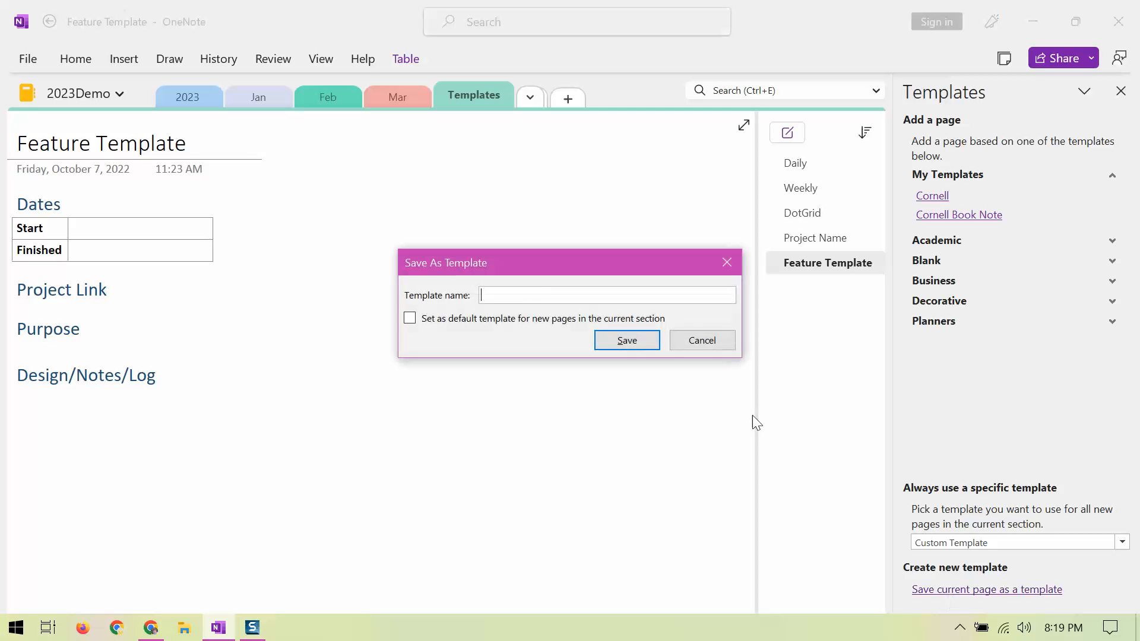
{"action": "type", "text": "Feature"}
{"action": "left_click", "coordinate": [614, 340]}
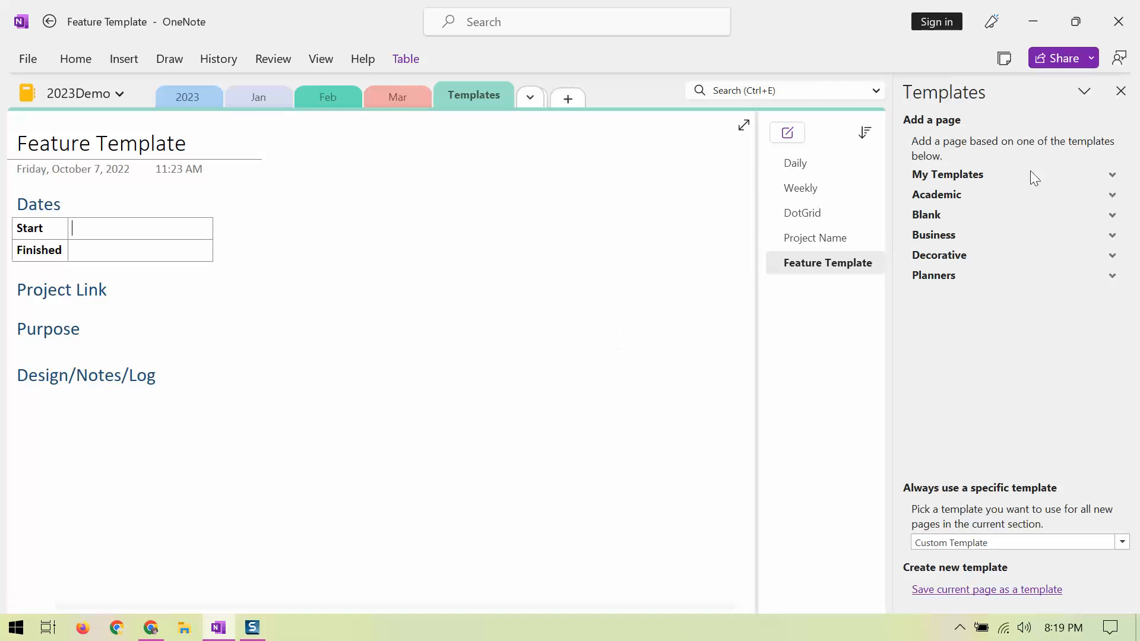
{"action": "left_click", "coordinate": [964, 176]}
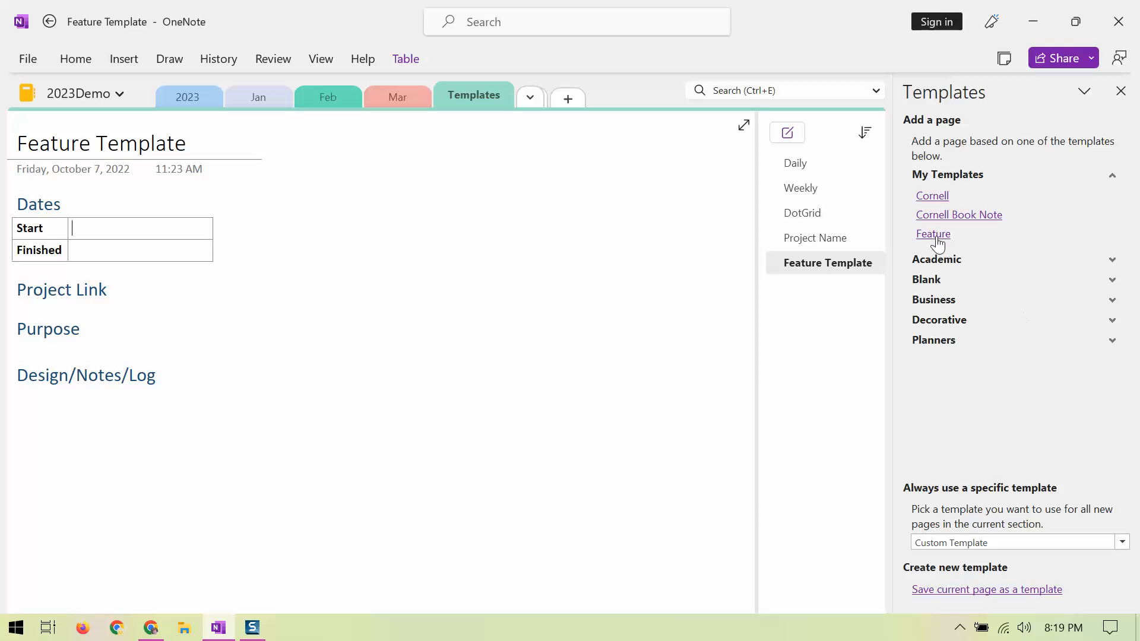
Step: Add a page based on the Feature template to the Projects section and title it "New feature"
{"action": "left_click", "coordinate": [531, 98]}
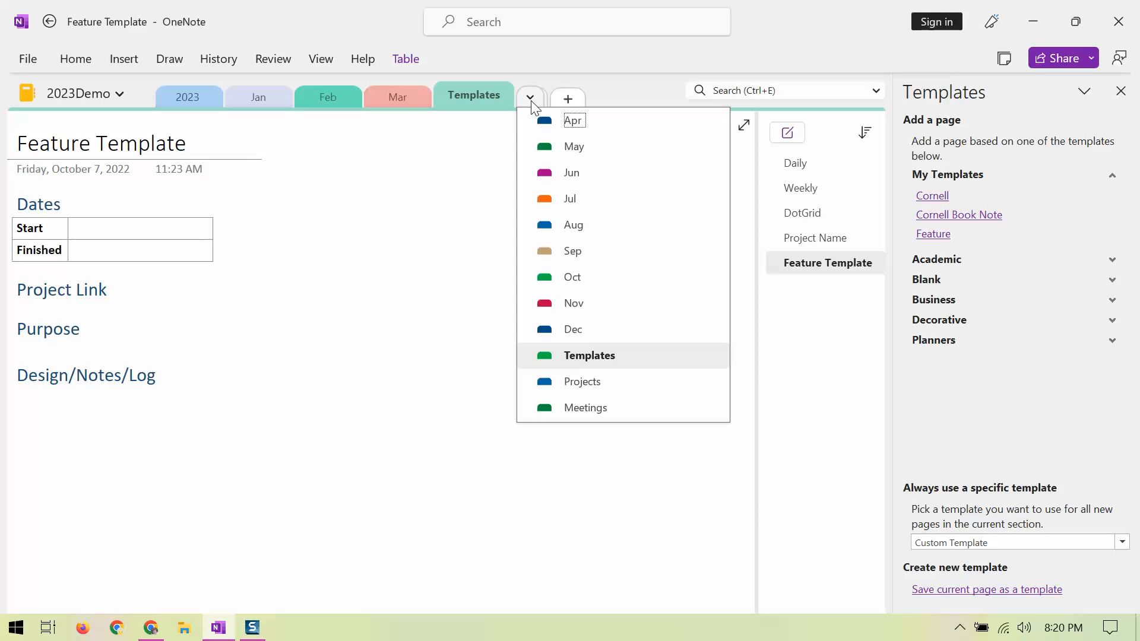
{"action": "left_click", "coordinate": [581, 381]}
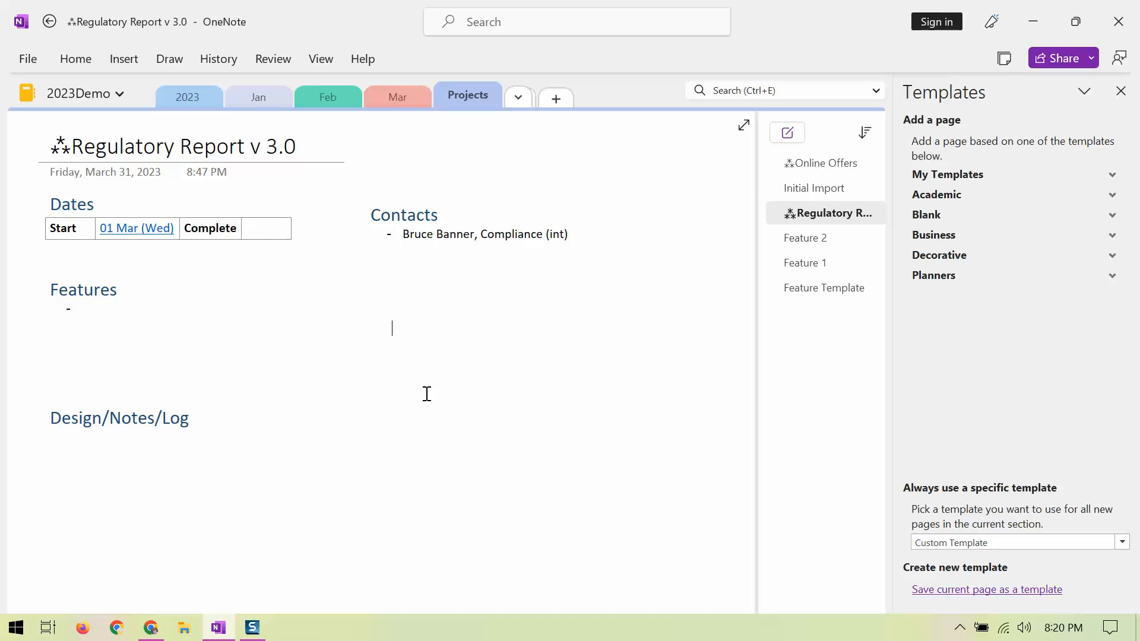
{"action": "left_click", "coordinate": [932, 173]}
{"action": "left_click", "coordinate": [935, 235]}
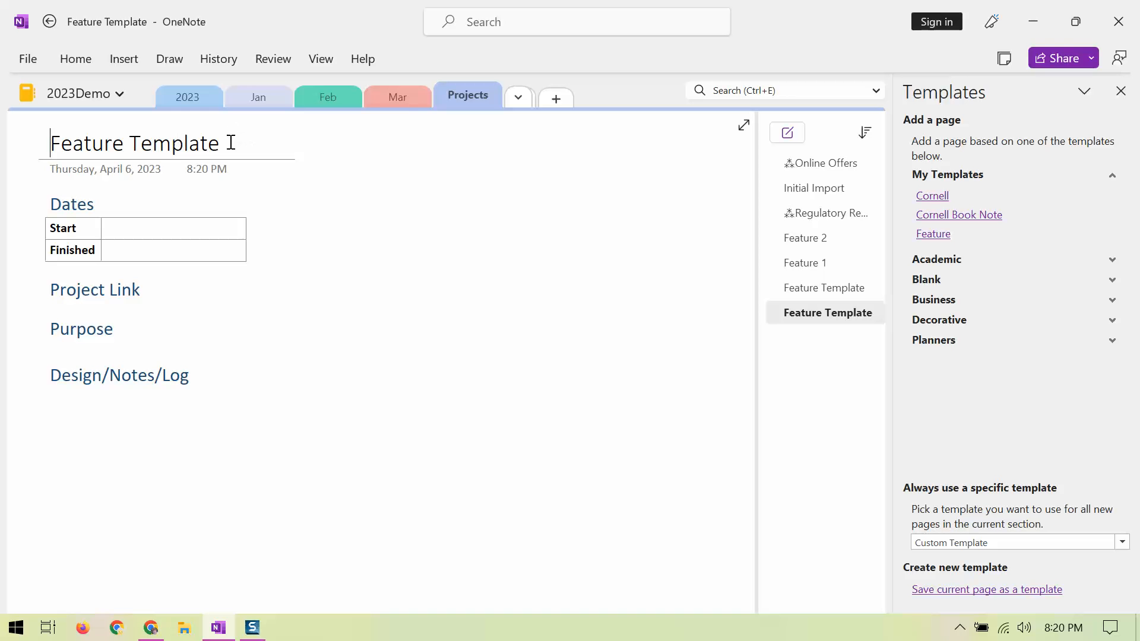
{"action": "left_click_drag", "start_coordinate": [230, 142], "coordinate": [33, 126]}
{"action": "type", "text": "New feature"}
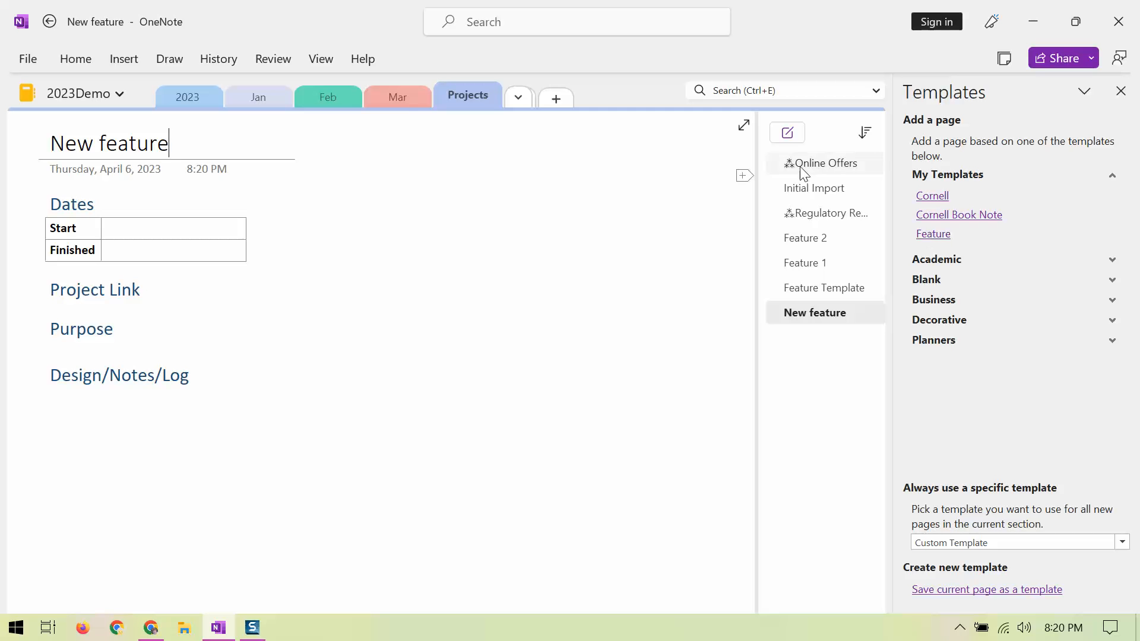
Step: Add a page based on the Feature template to the Templates section and add a "Notes" heading below Design/Notes/Log
{"action": "left_click", "coordinate": [520, 95]}
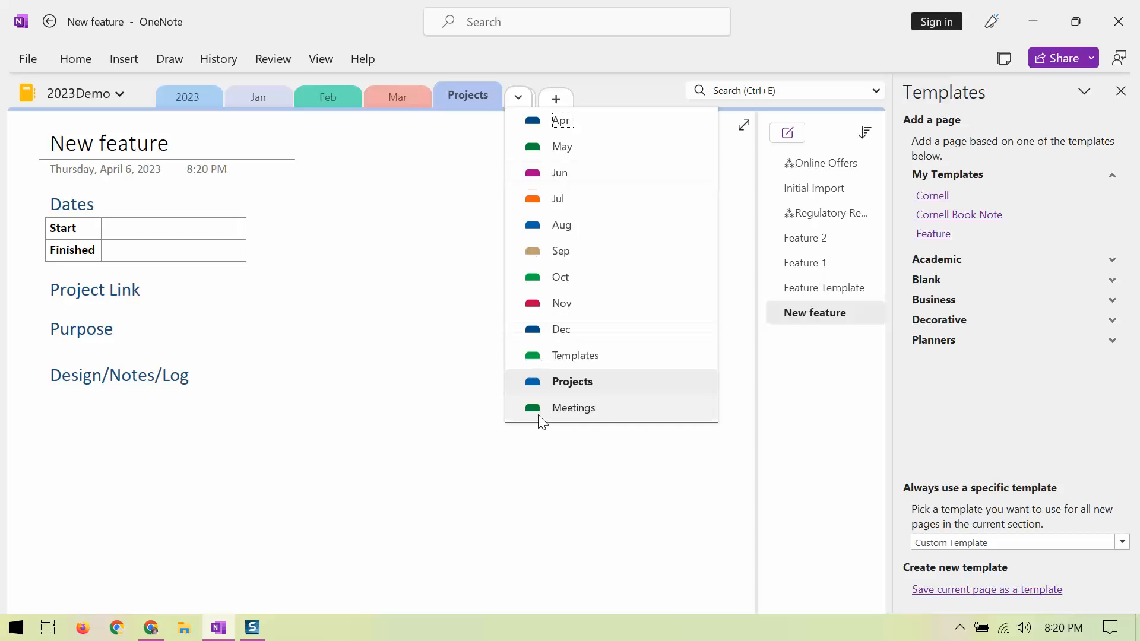
{"action": "left_click", "coordinate": [544, 355]}
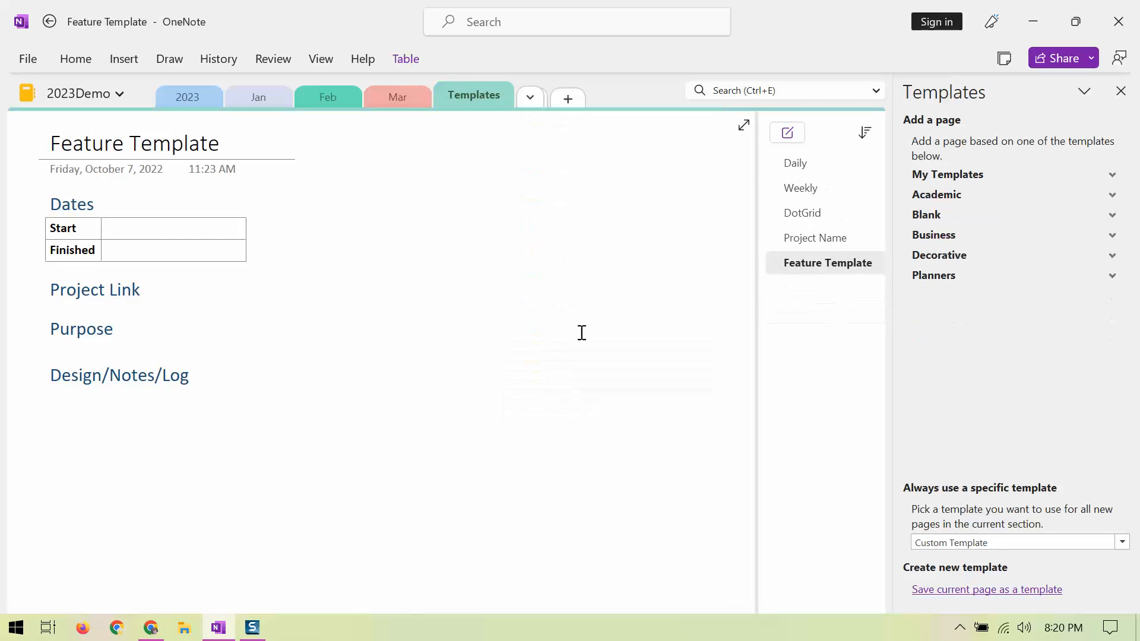
{"action": "left_click", "coordinate": [931, 176]}
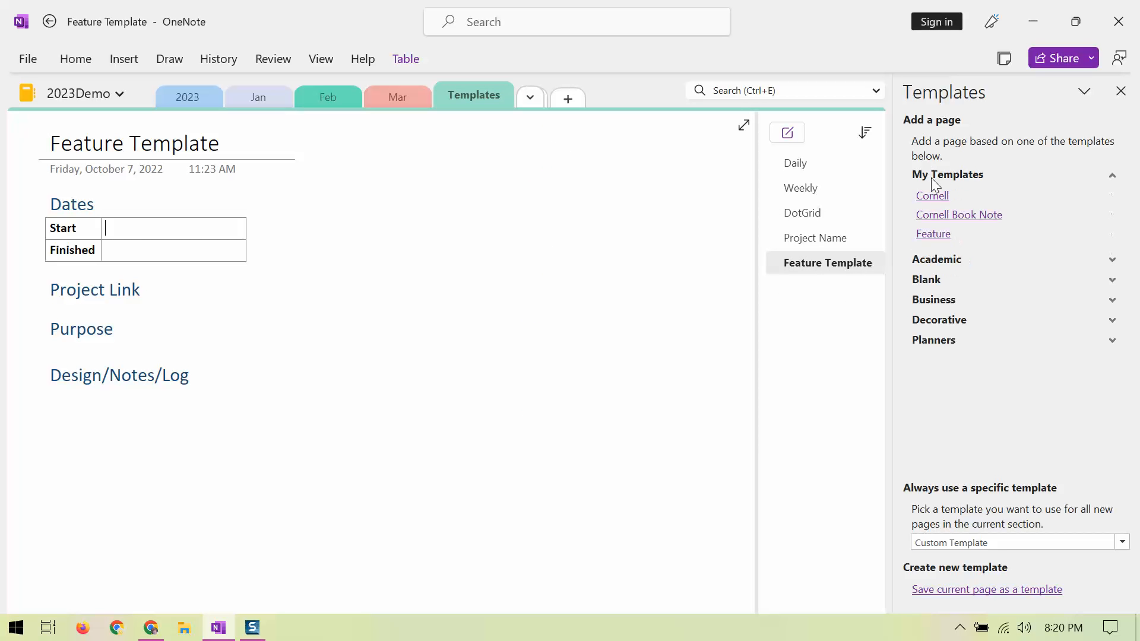
{"action": "left_click", "coordinate": [933, 234]}
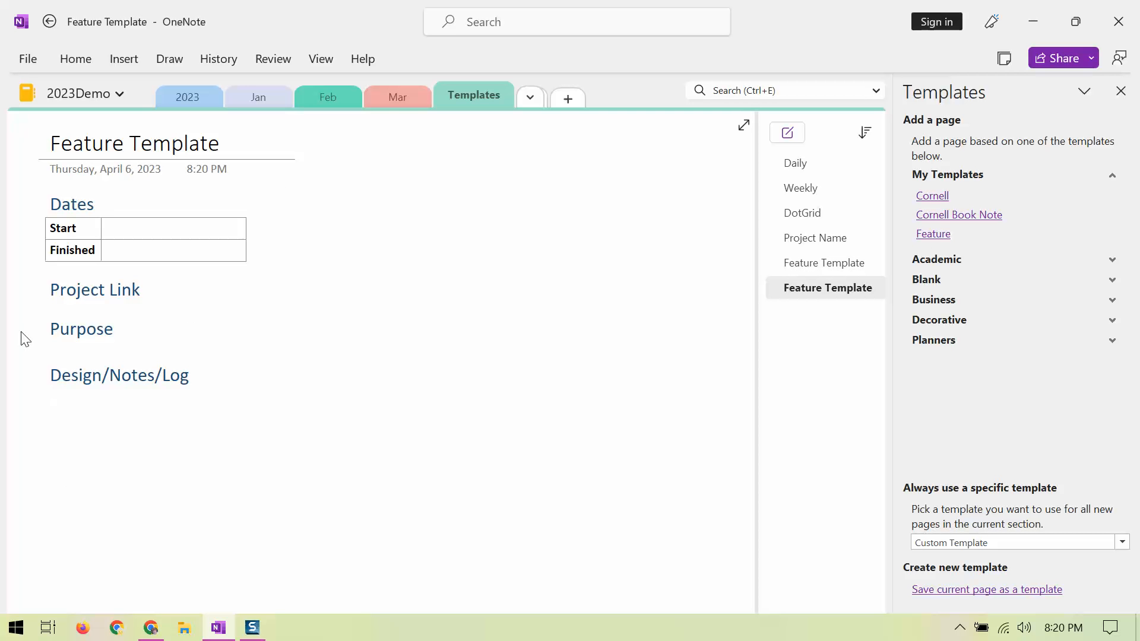
{"action": "type", "text": "Notes"}
Step: Delete the old Feature template from My Templates and check the list of remaining templates
{"action": "right_click", "coordinate": [940, 242]}
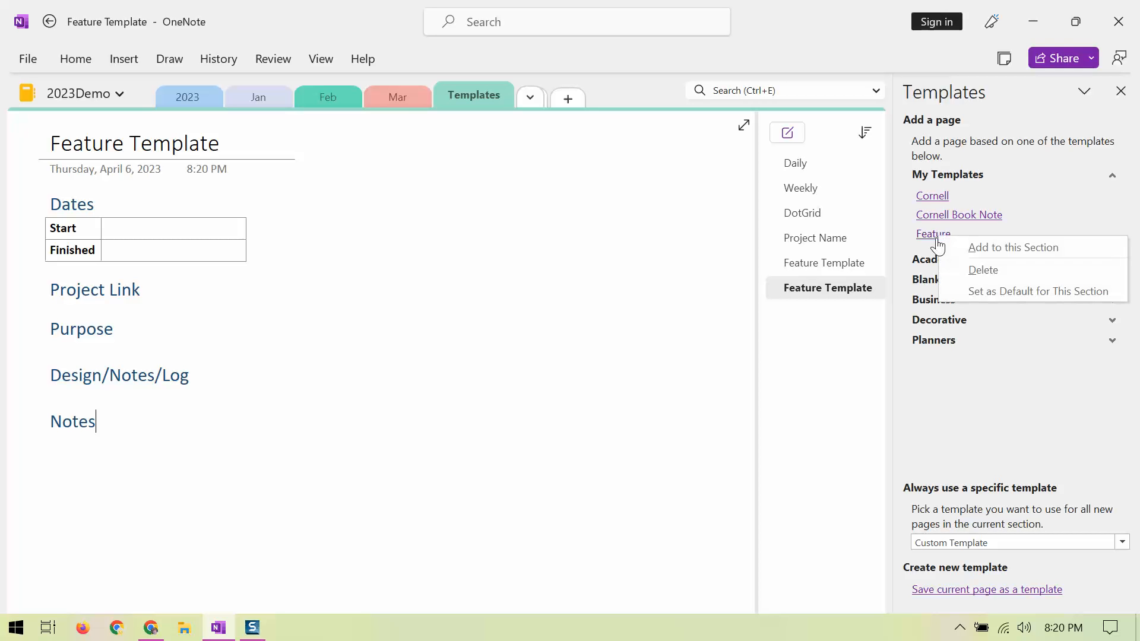
{"action": "left_click", "coordinate": [969, 272]}
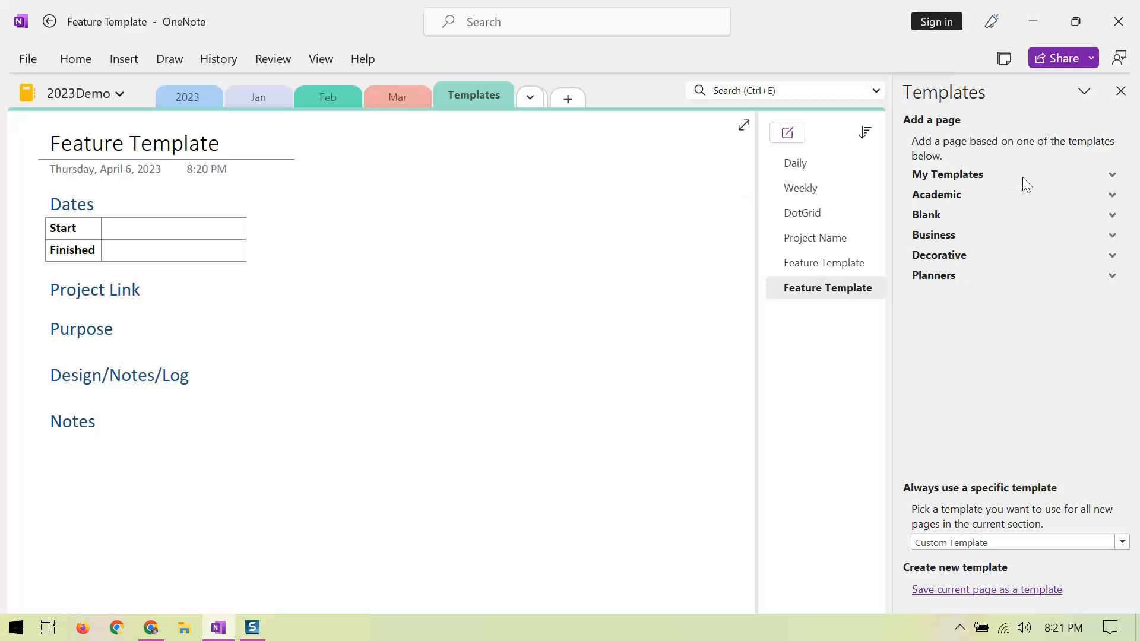
{"action": "left_click", "coordinate": [974, 174]}
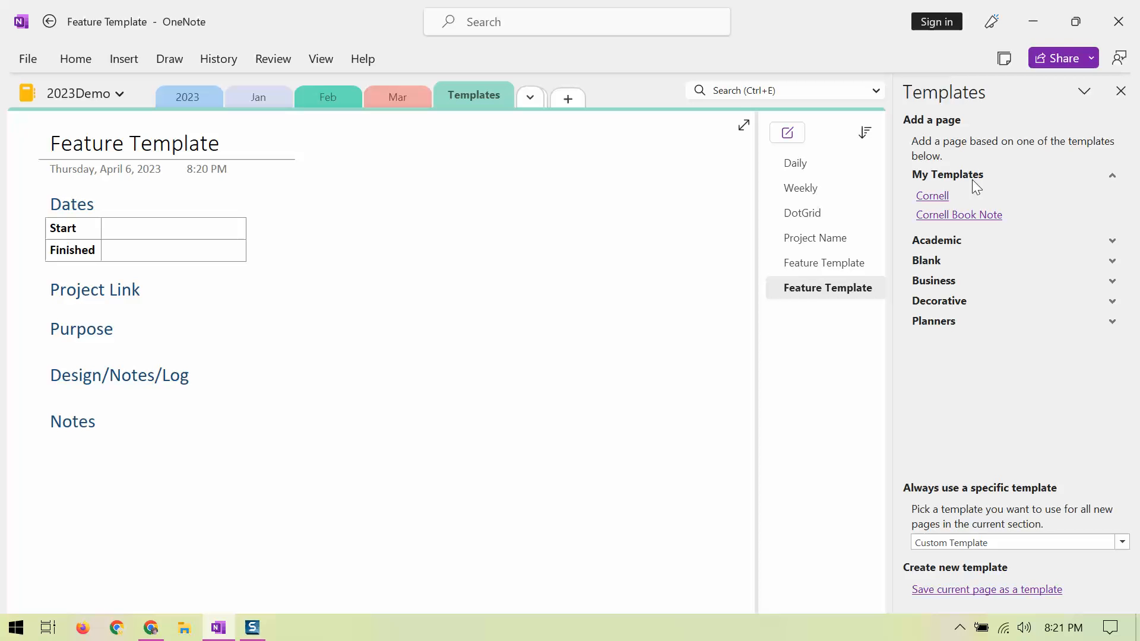
Step: Save the extended Feature Template page as a template named "Feature" and check for it under My Templates
{"action": "left_click", "coordinate": [364, 259]}
{"action": "left_click", "coordinate": [948, 595]}
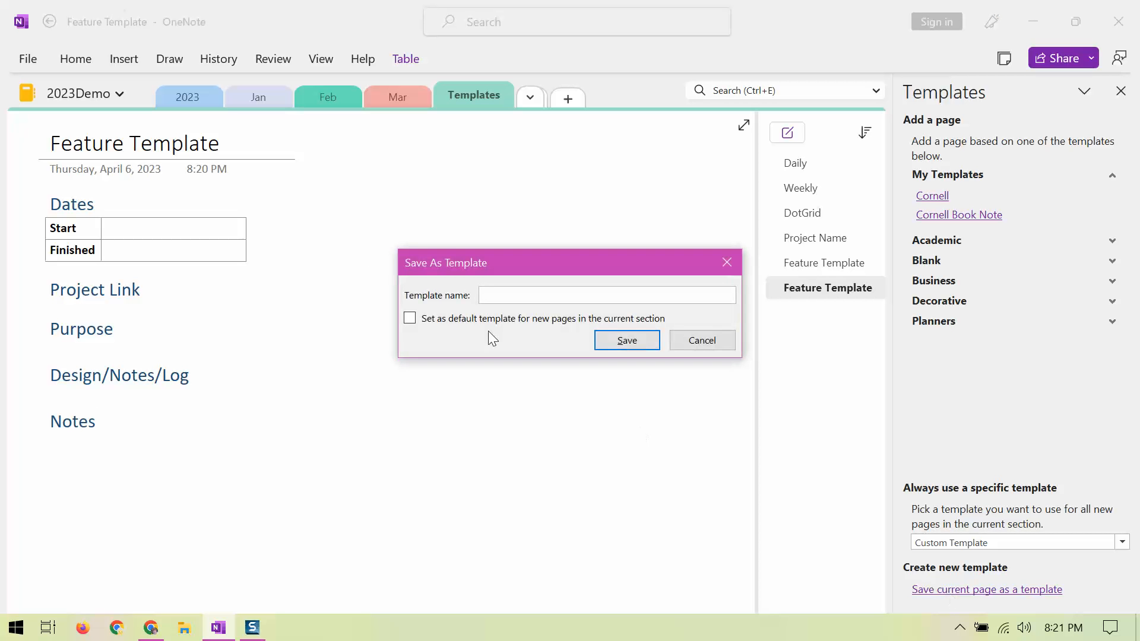
{"action": "type", "text": "Feature"}
{"action": "left_click", "coordinate": [611, 343]}
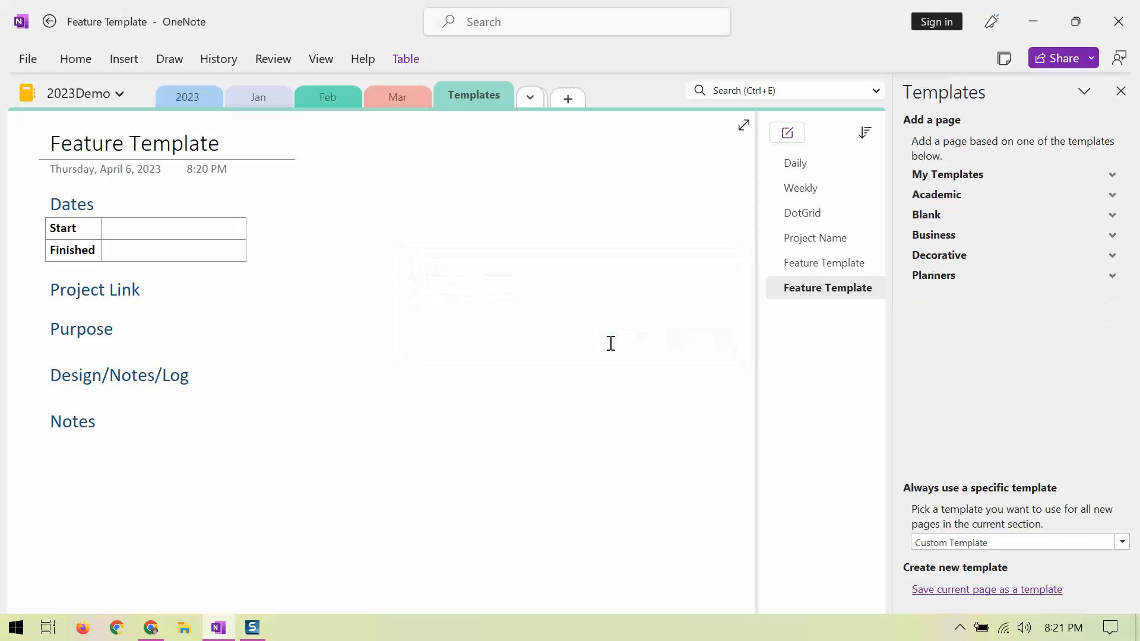
{"action": "left_click", "coordinate": [962, 175]}
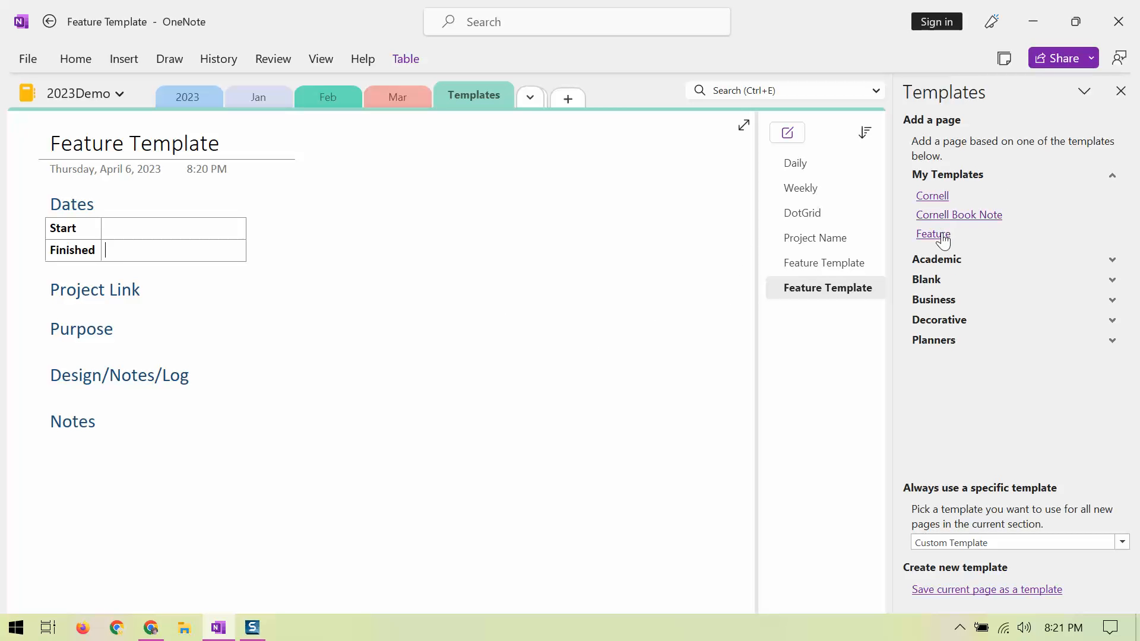
Step: Add a page based on the updated Feature template to the Projects section
{"action": "left_click", "coordinate": [534, 108]}
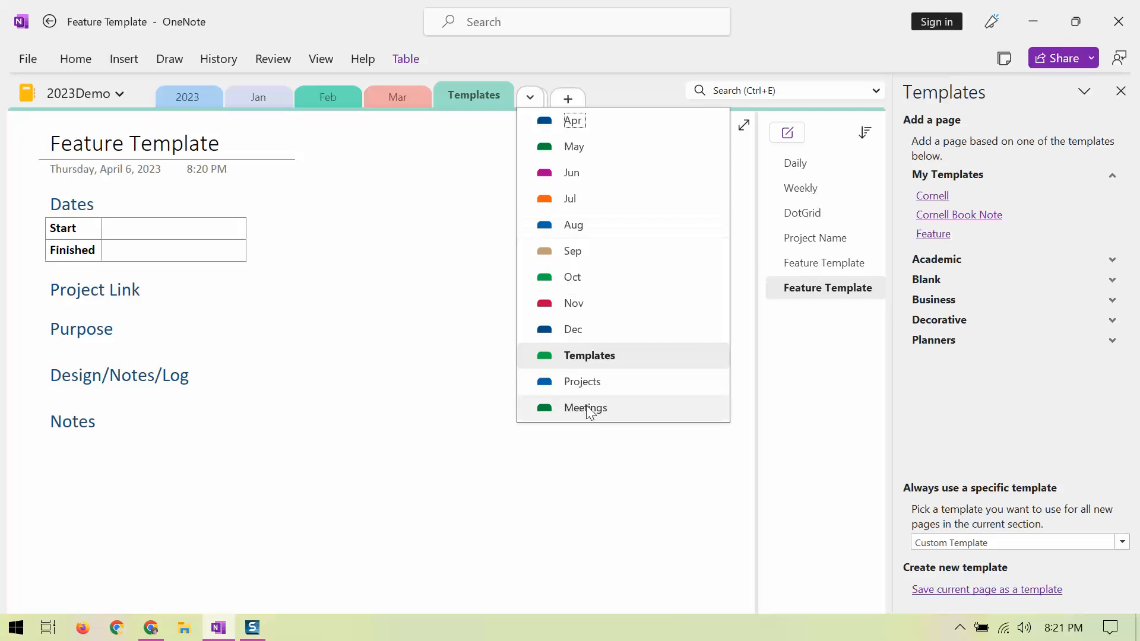
{"action": "left_click", "coordinate": [604, 375]}
{"action": "left_click", "coordinate": [918, 178]}
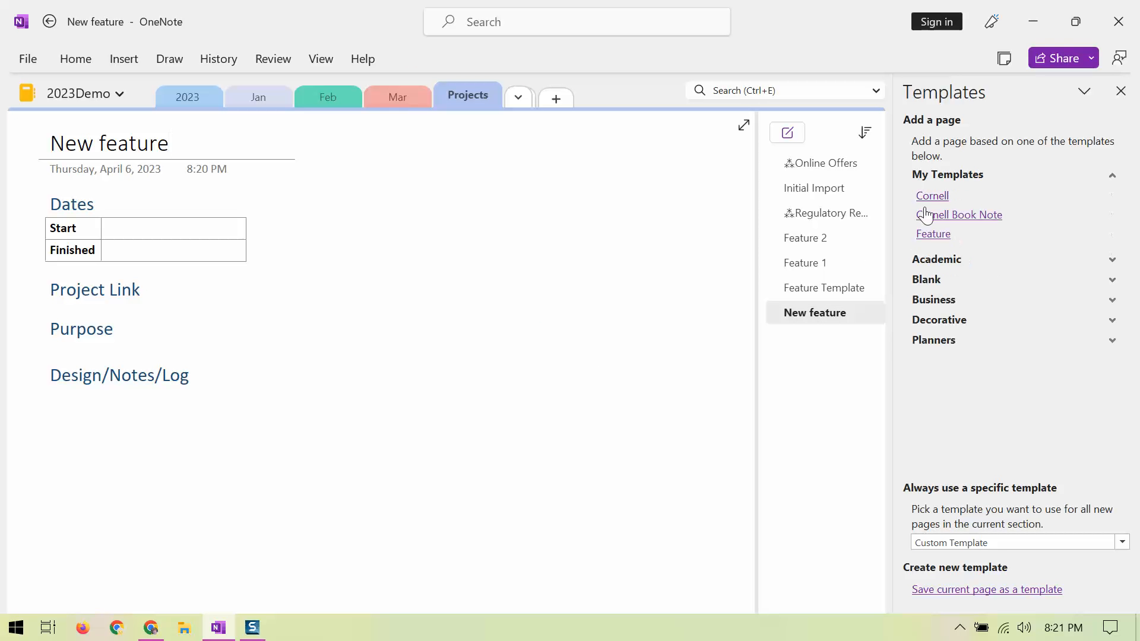
{"action": "left_click", "coordinate": [931, 238]}
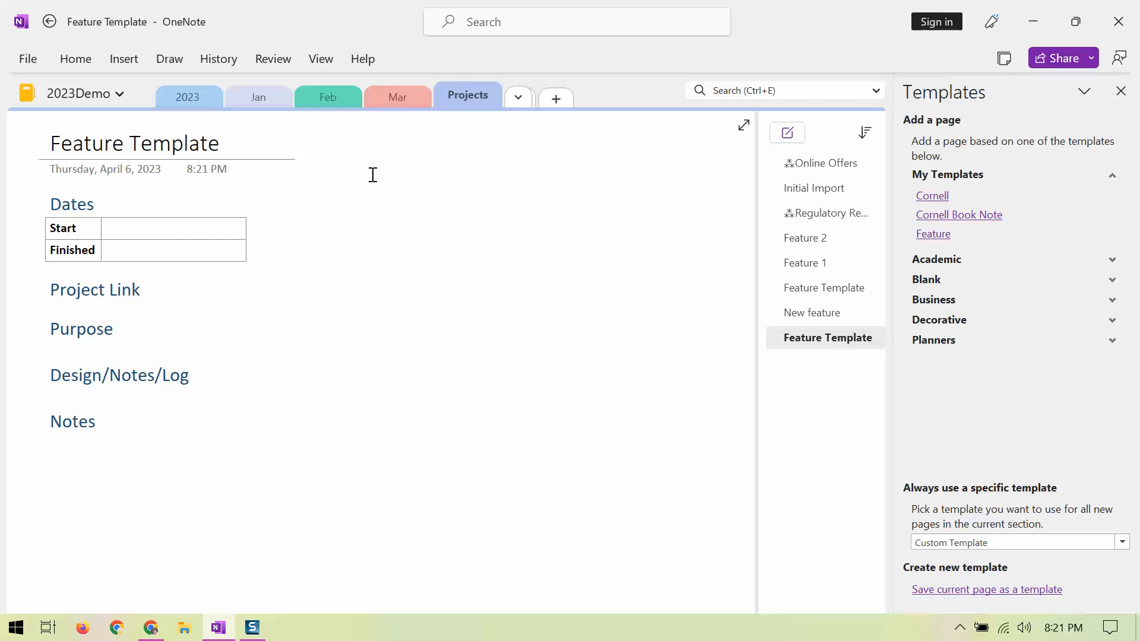
Step: Open the Meetings section and go through the Meeting page's table rows and NOTES area
{"action": "left_click", "coordinate": [521, 104]}
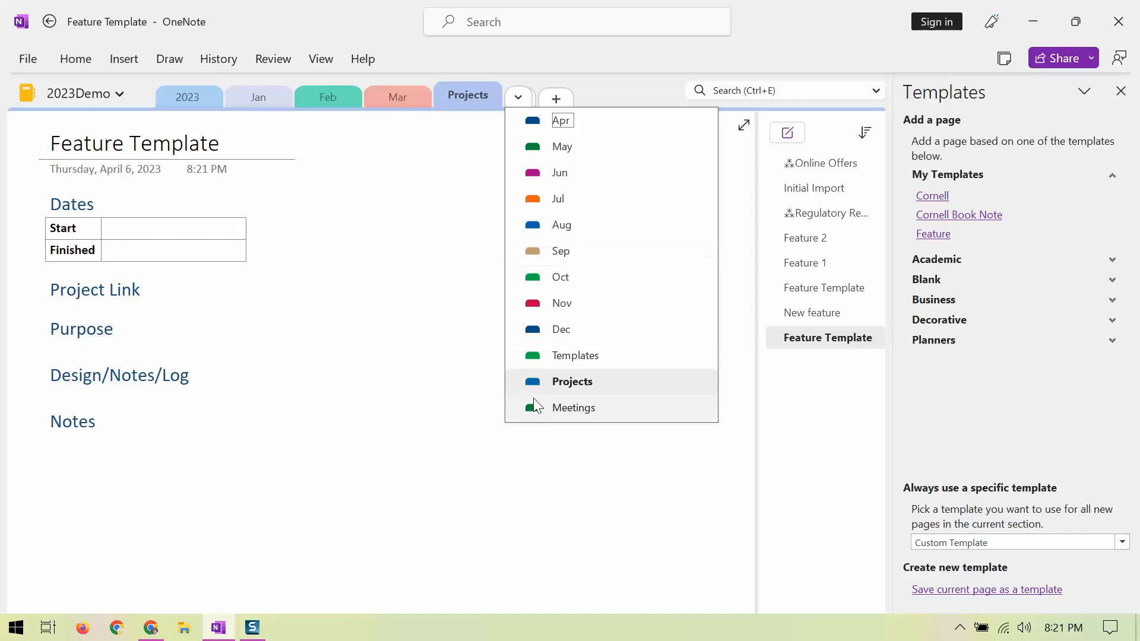
{"action": "left_click", "coordinate": [542, 412]}
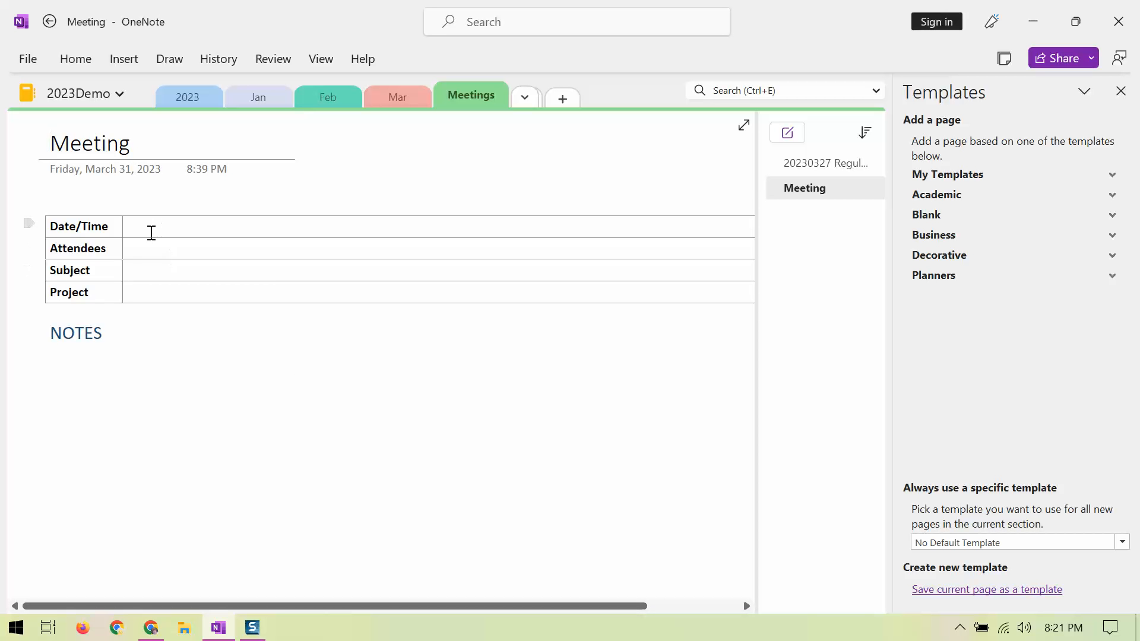
{"action": "left_click", "coordinate": [141, 251]}
{"action": "left_click", "coordinate": [133, 293]}
{"action": "left_click", "coordinate": [110, 336]}
{"action": "left_click", "coordinate": [64, 367]}
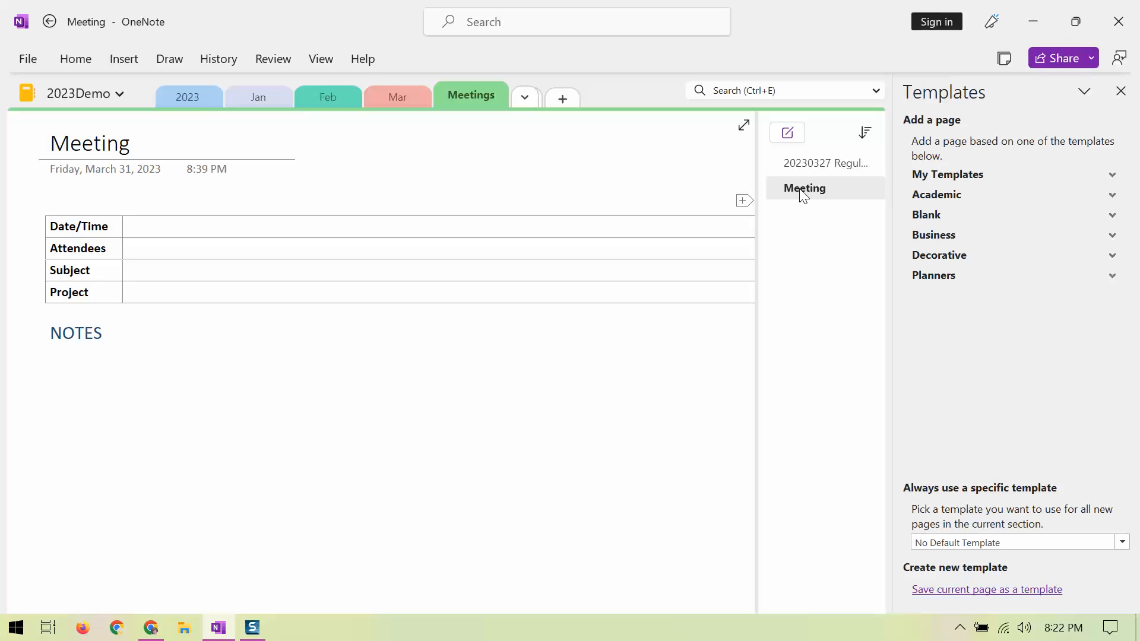
Step: Save the Meeting page as "Meeting Template", make it the default for new pages in this section, and check My Templates
{"action": "left_click", "coordinate": [954, 590]}
{"action": "type", "text": "M"}
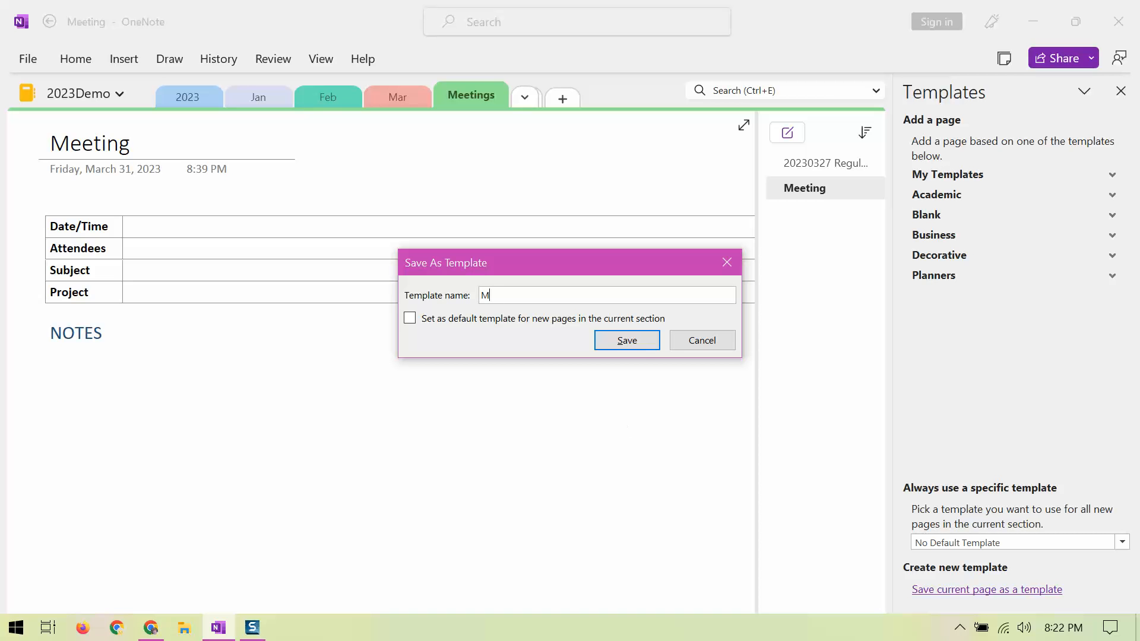
{"action": "type", "text": "eeting Template"}
{"action": "left_click", "coordinate": [412, 321]}
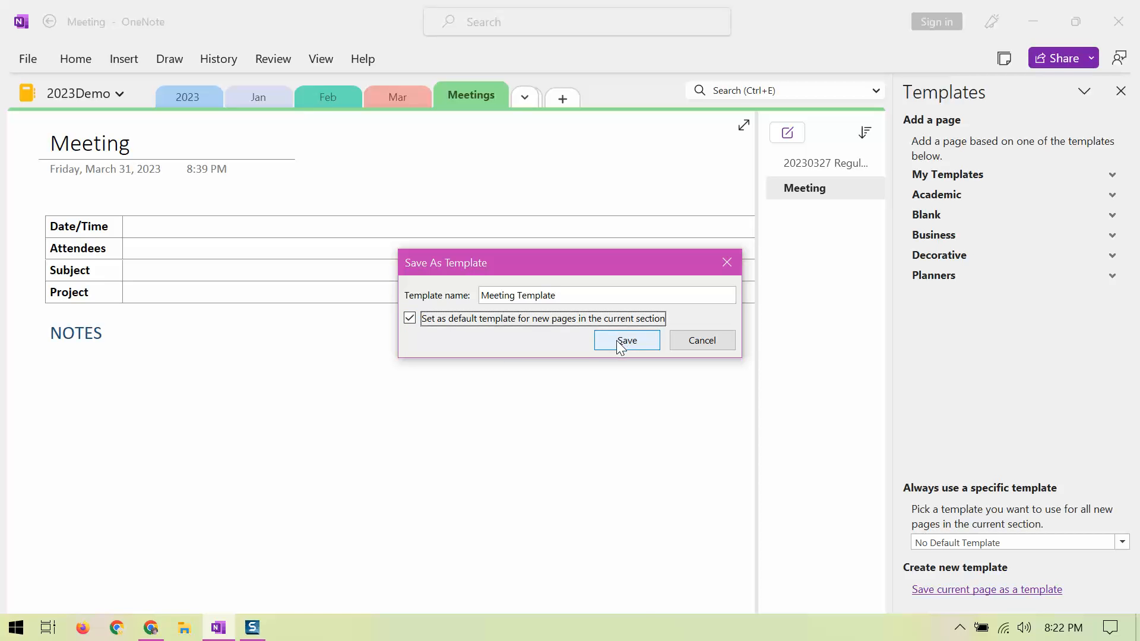
{"action": "left_click", "coordinate": [616, 341]}
{"action": "left_click", "coordinate": [946, 175]}
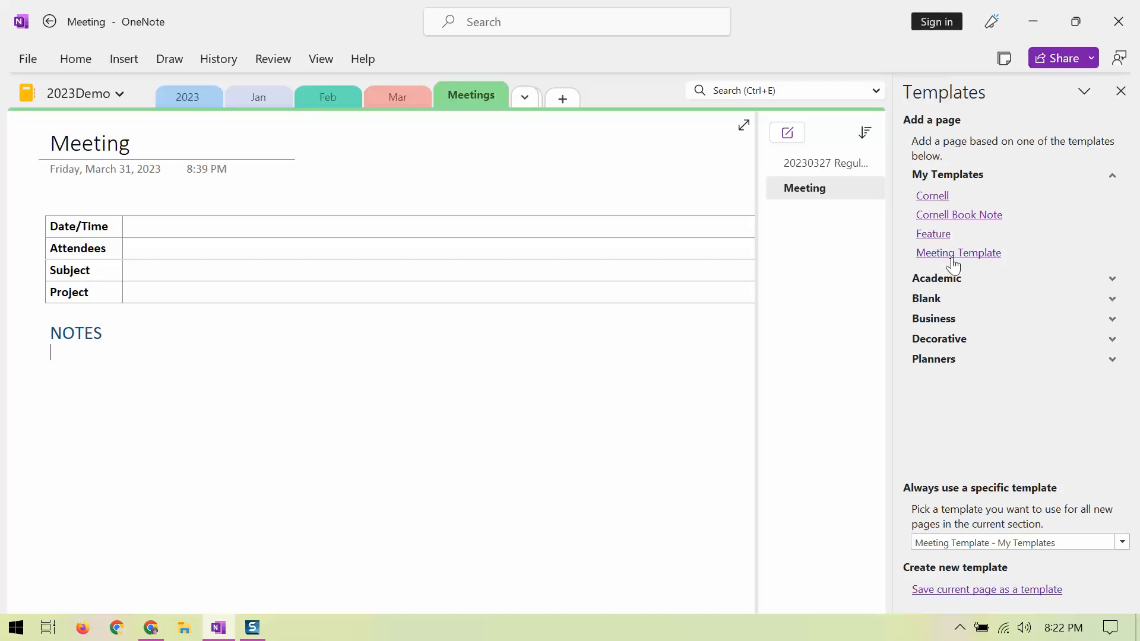
Step: Add a new page to the Meetings section, title it "Meeting 04/06/2023" and enter 04/06/2023 as its Date/Time
{"action": "left_click", "coordinate": [785, 137]}
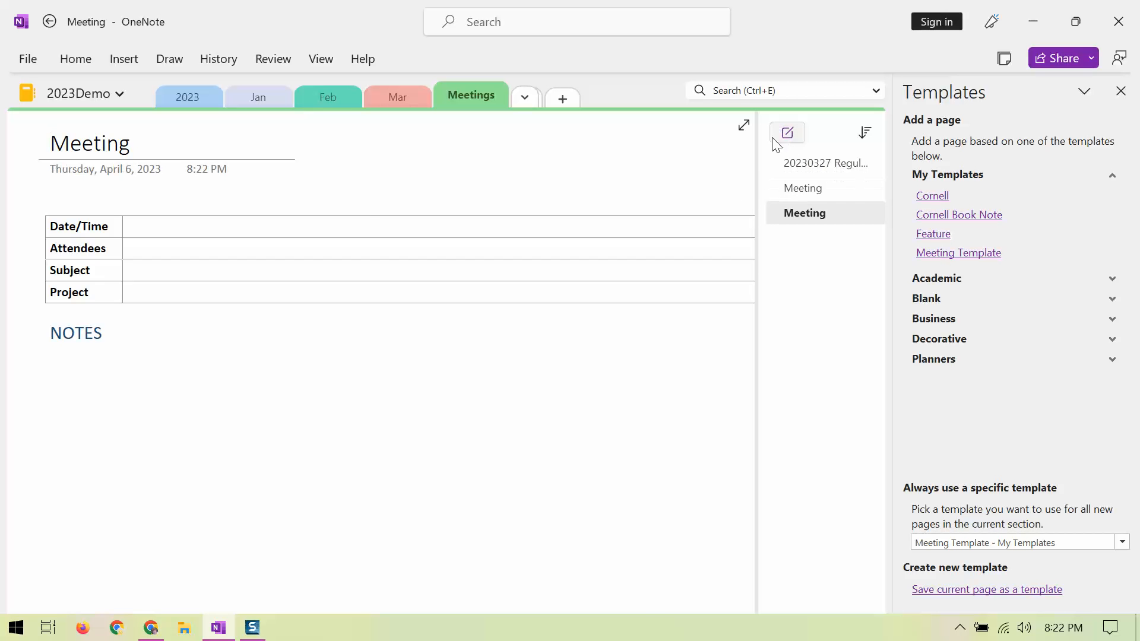
{"action": "left_click", "coordinate": [141, 147]}
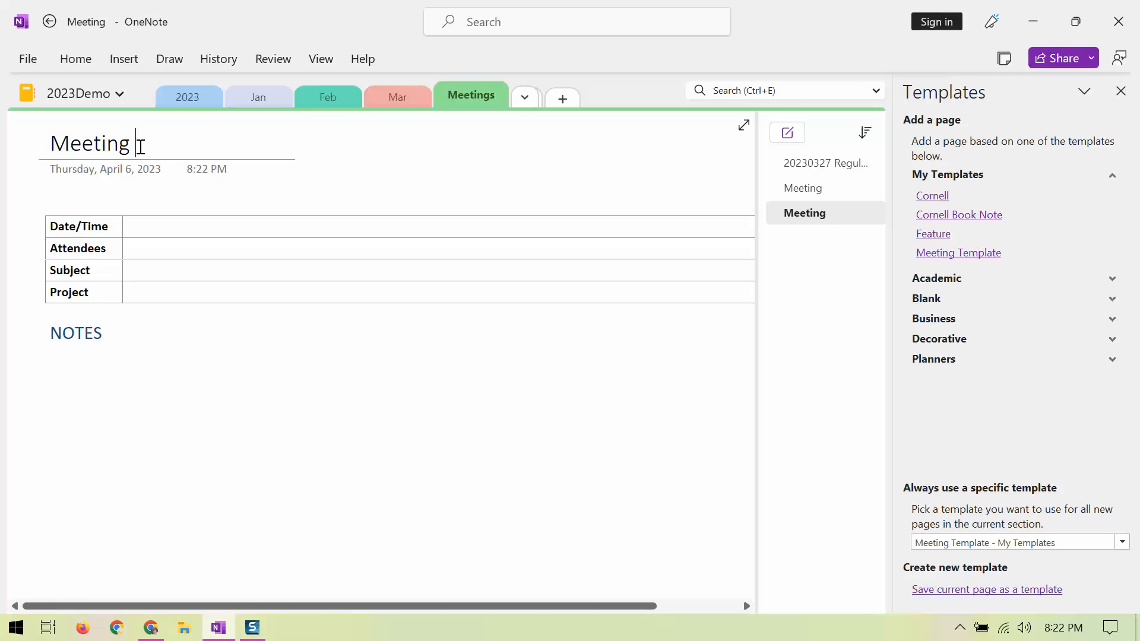
{"action": "type", "text": "04/06/2023"}
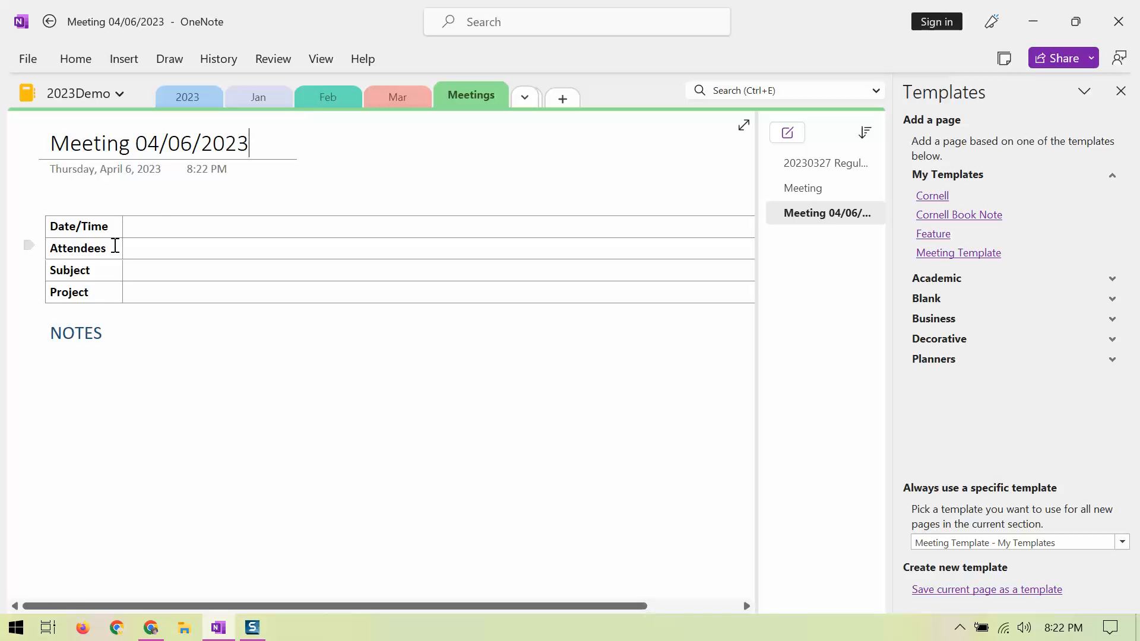
{"action": "left_click", "coordinate": [163, 229]}
{"action": "type", "text": "04/06/2023"}
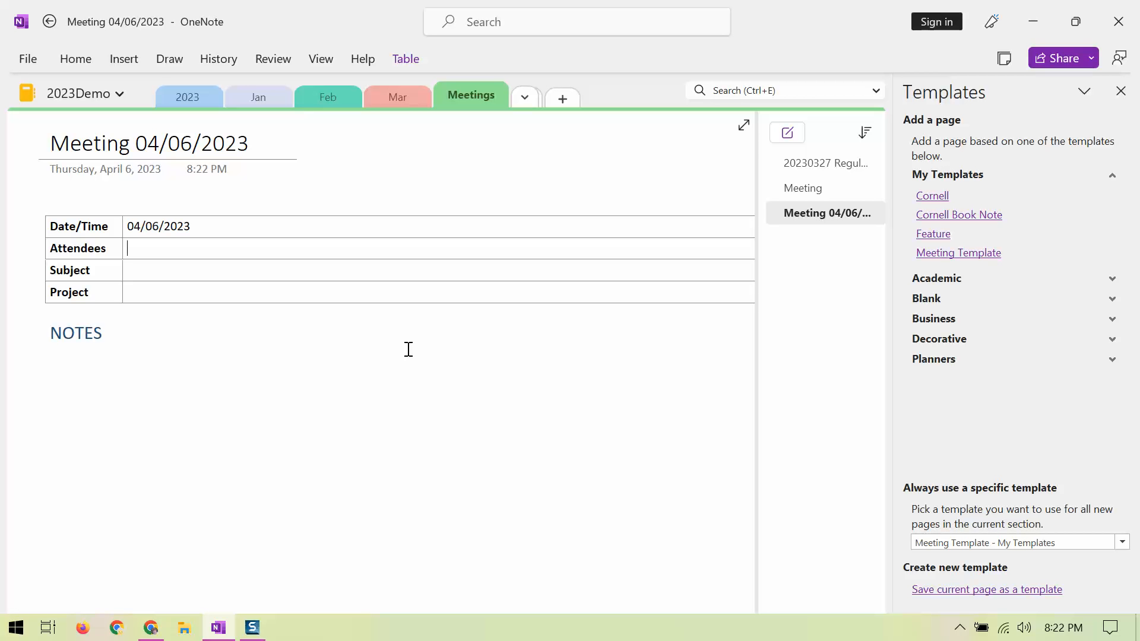
Step: Show the notebook's remaining sections
{"action": "left_click", "coordinate": [521, 99]}
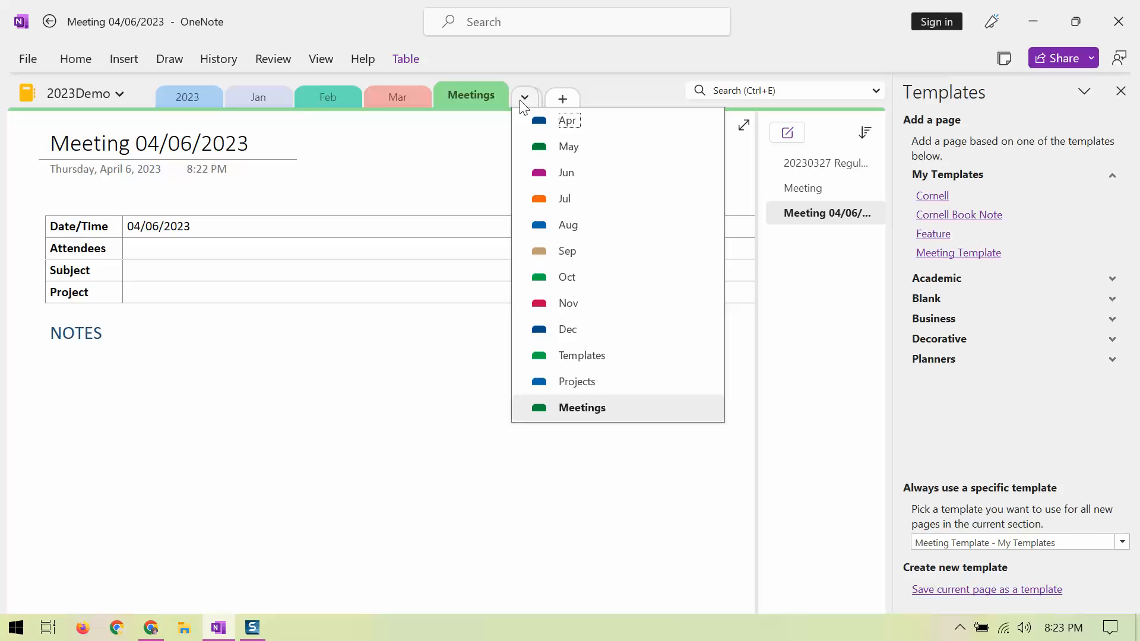